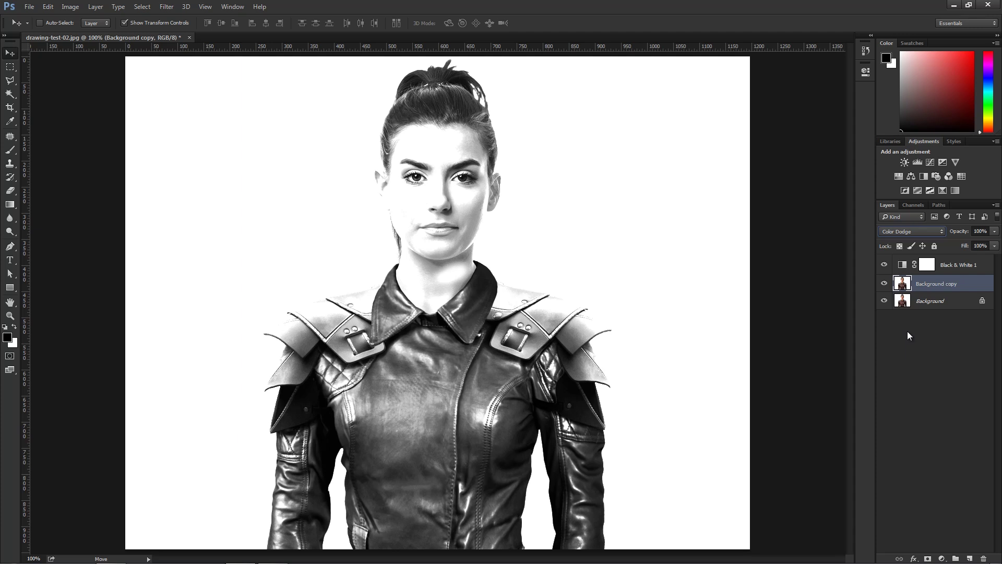
Try the Screen blend mode on the Background copy layer and switch it back to Color Dodge
click(901, 235)
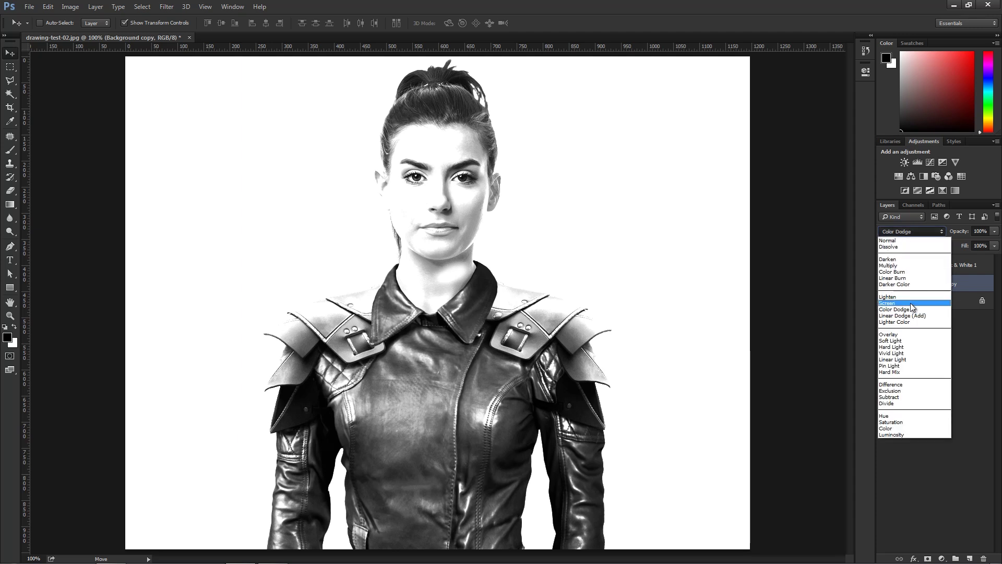
click(910, 302)
click(898, 233)
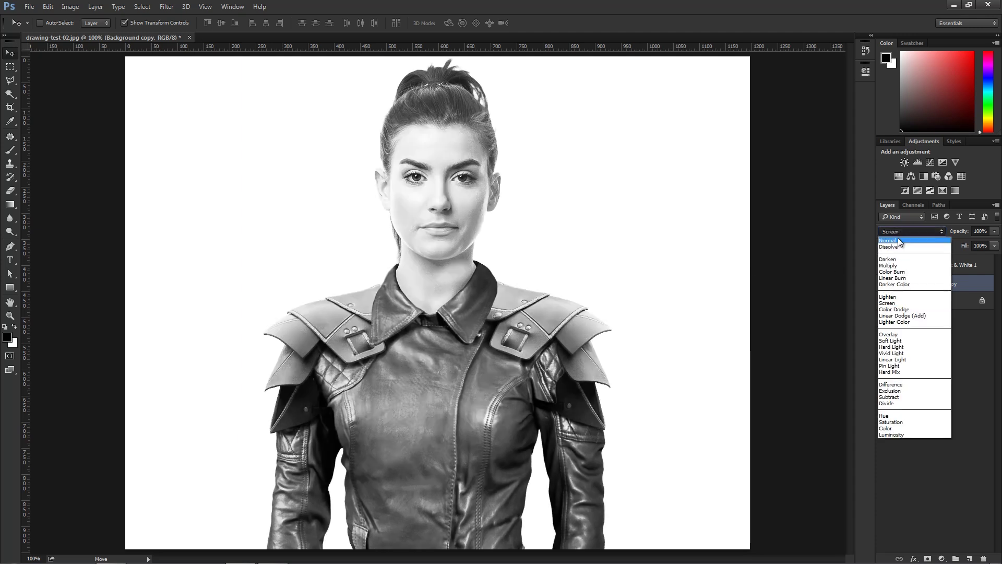
click(910, 310)
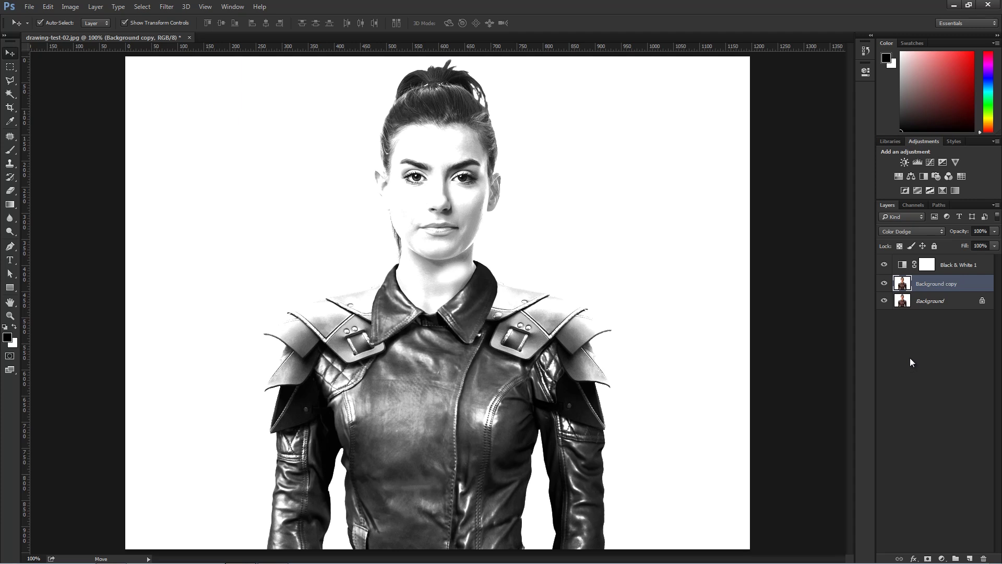
Invert the colours of the Background copy layer
key(ctrl+i)
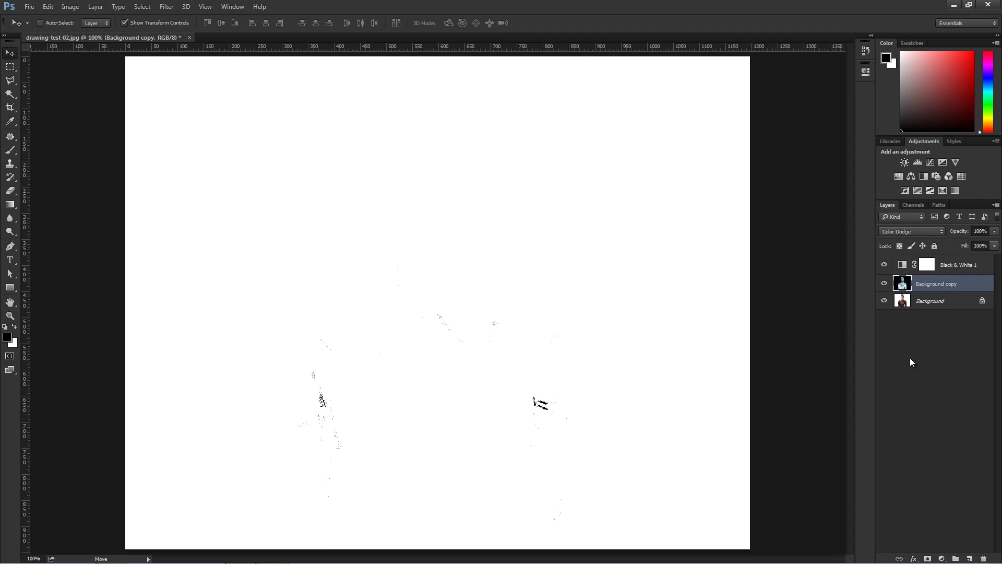
click(64, 10)
mouse_move(82, 35)
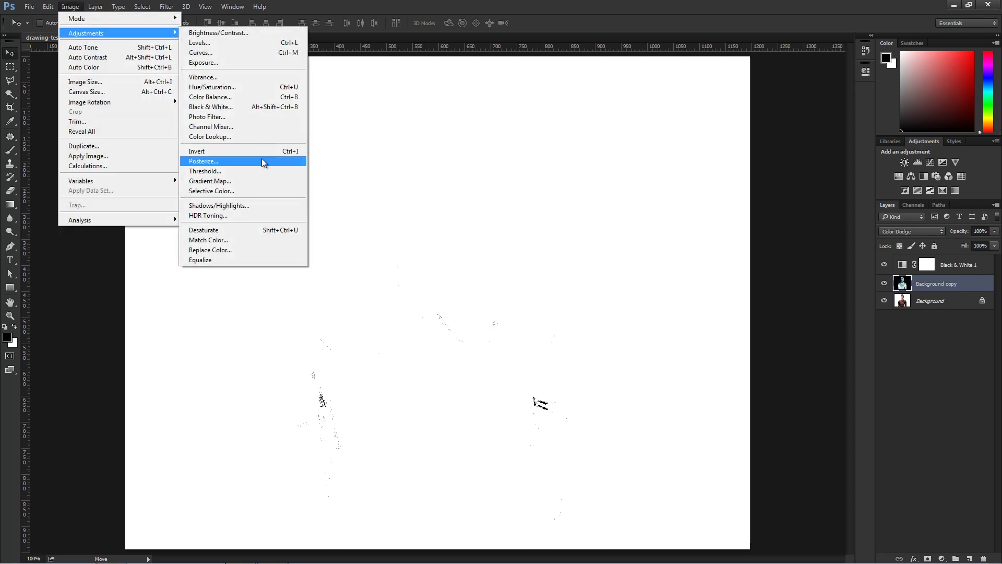
click(293, 152)
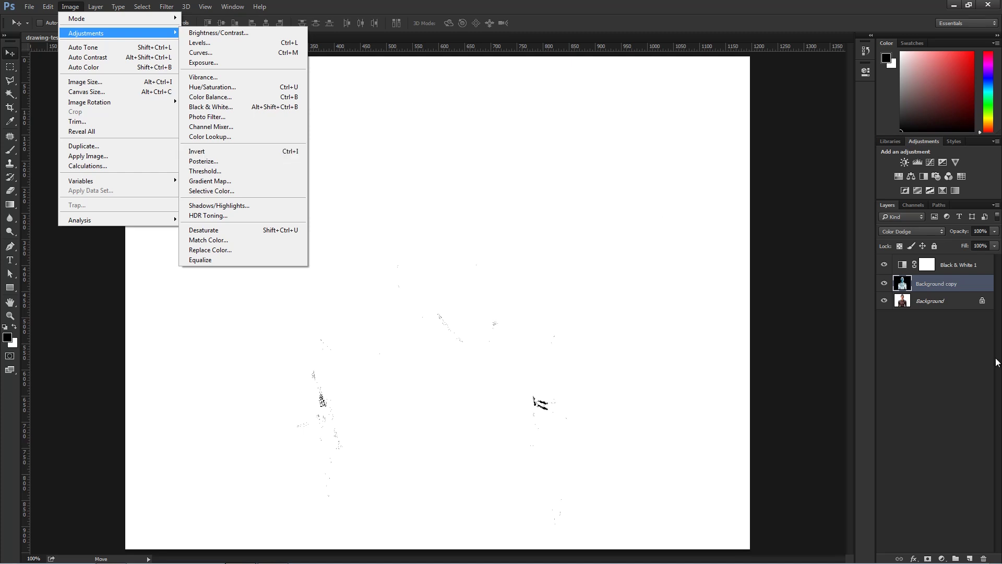
click(932, 290)
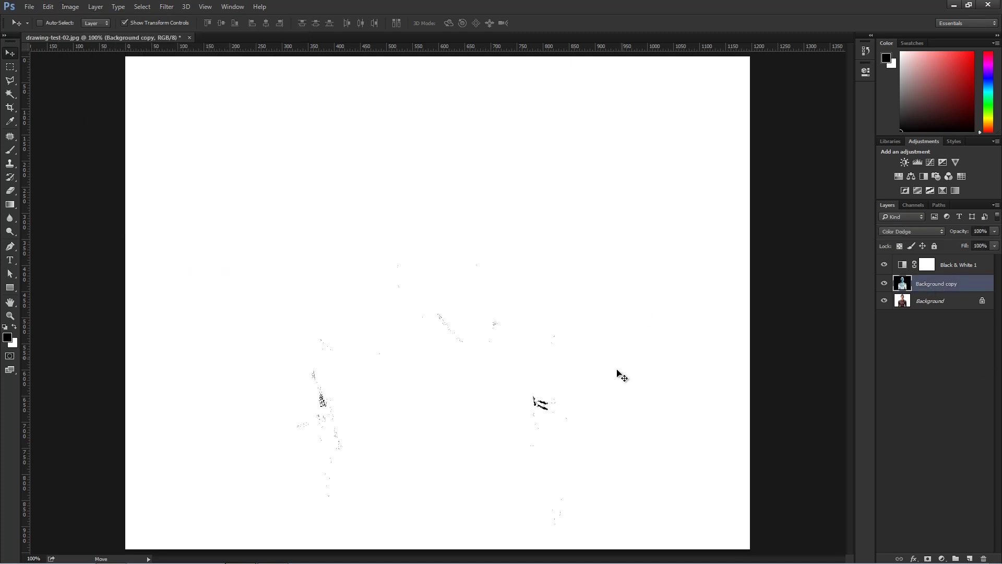
Preview the inverted Background copy layer in Screen blend mode and return it to Color Dodge
click(894, 233)
click(906, 301)
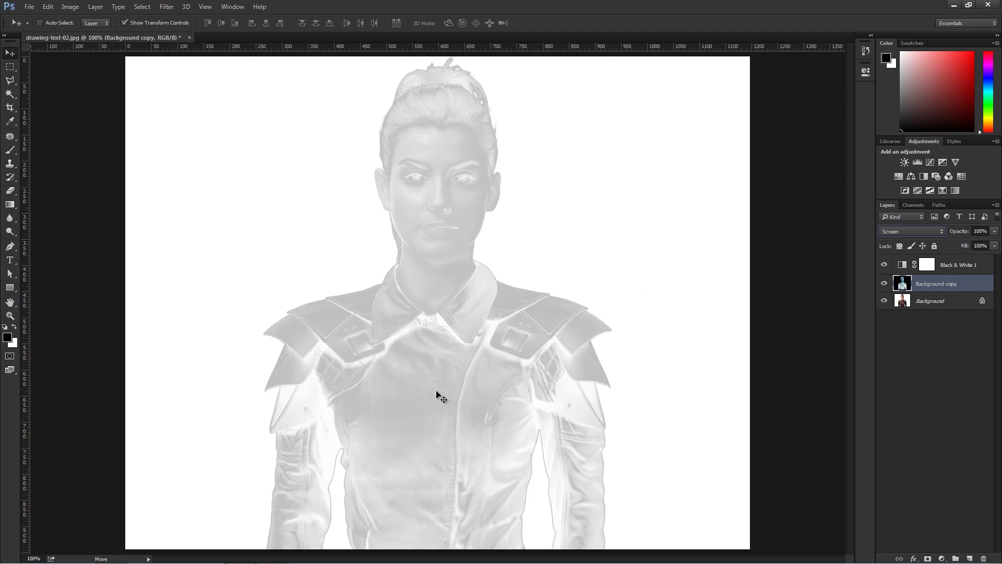
click(894, 233)
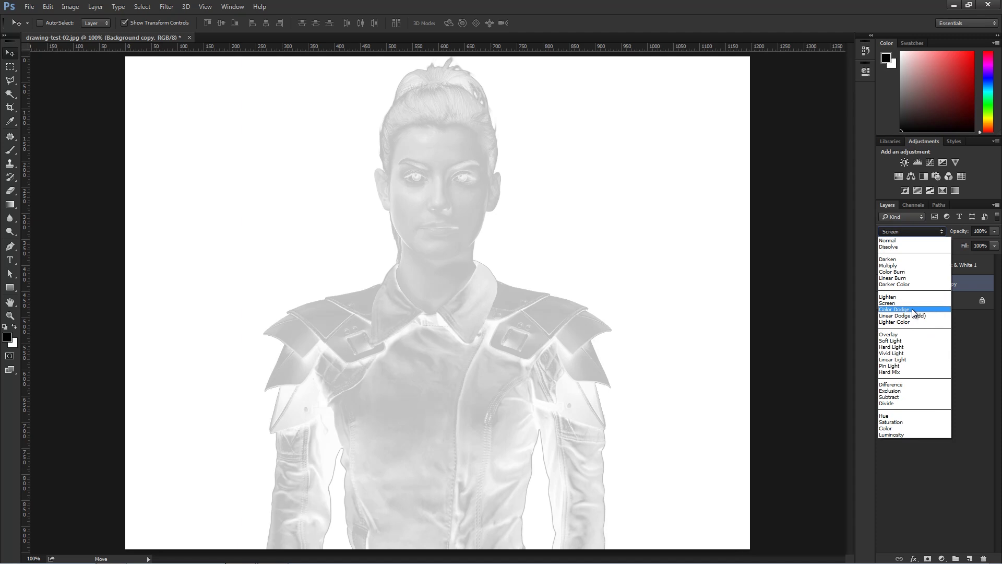
click(911, 309)
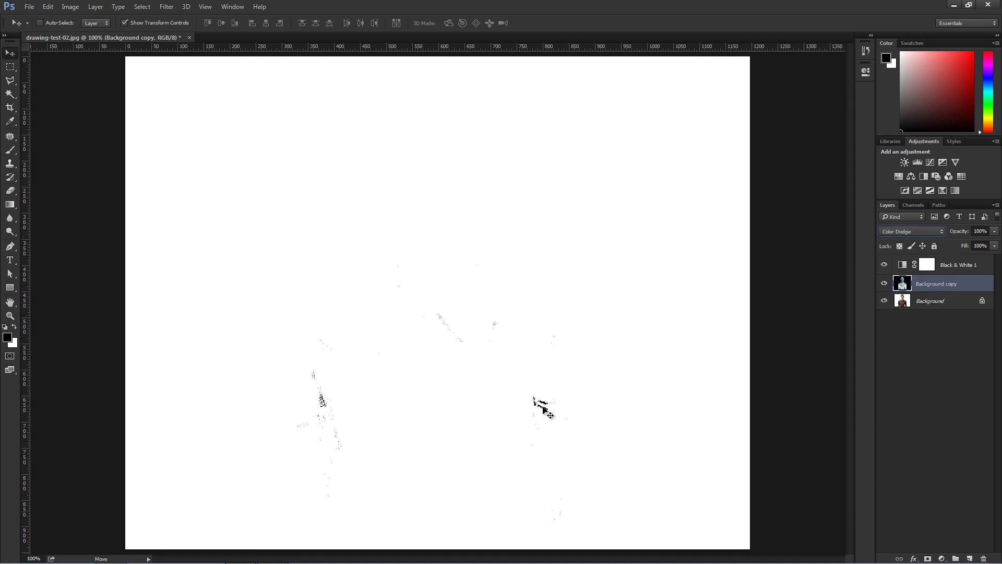
Convert the Background copy layer to a smart object and apply a Gaussian Blur with a radius of 1.9 pixels
right_click(970, 286)
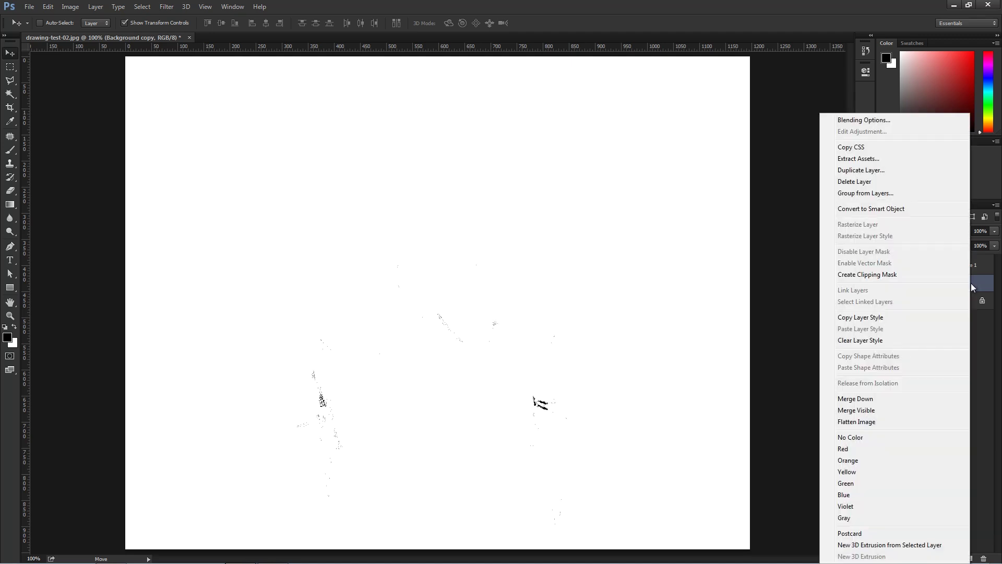
click(884, 209)
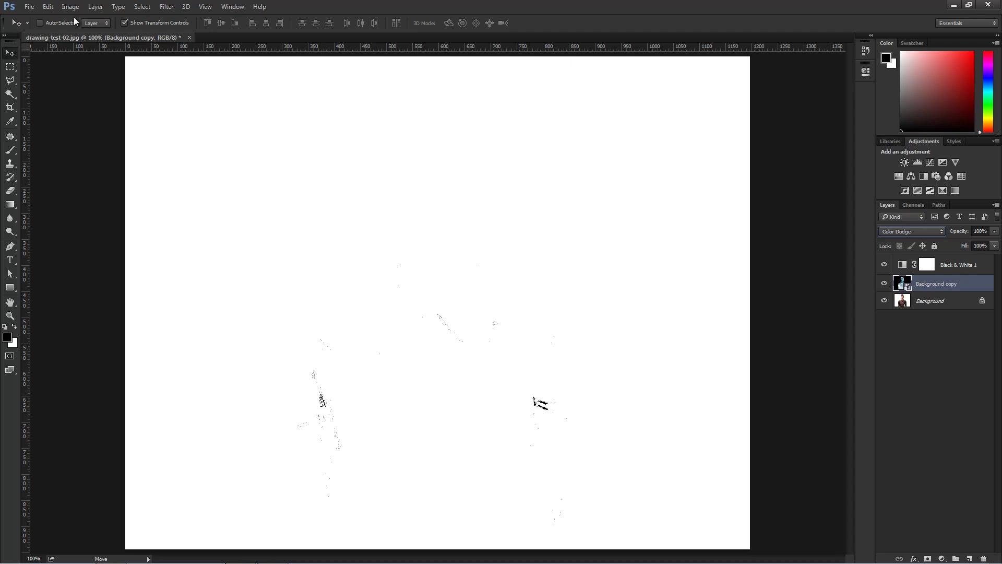
click(167, 6)
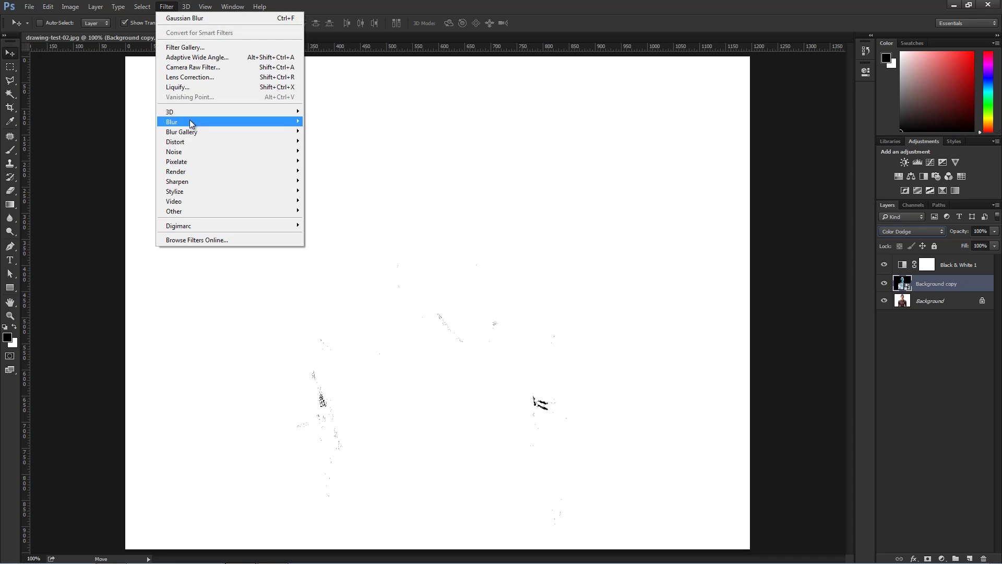
mouse_move(198, 123)
click(143, 162)
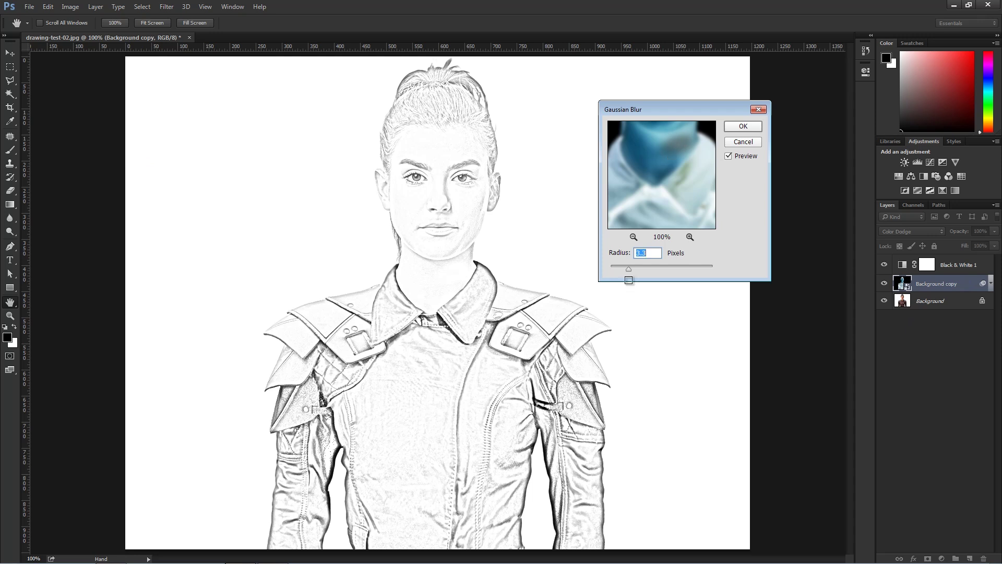
drag(628, 267, 617, 270)
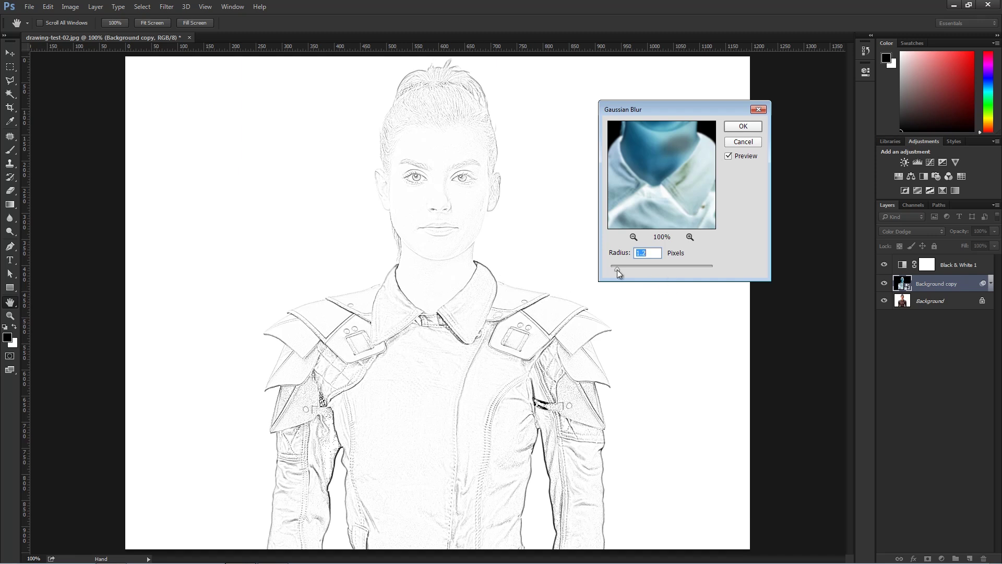
mouse_move(618, 269)
mouse_down()
mouse_move(628, 268)
mouse_move(619, 269)
mouse_up()
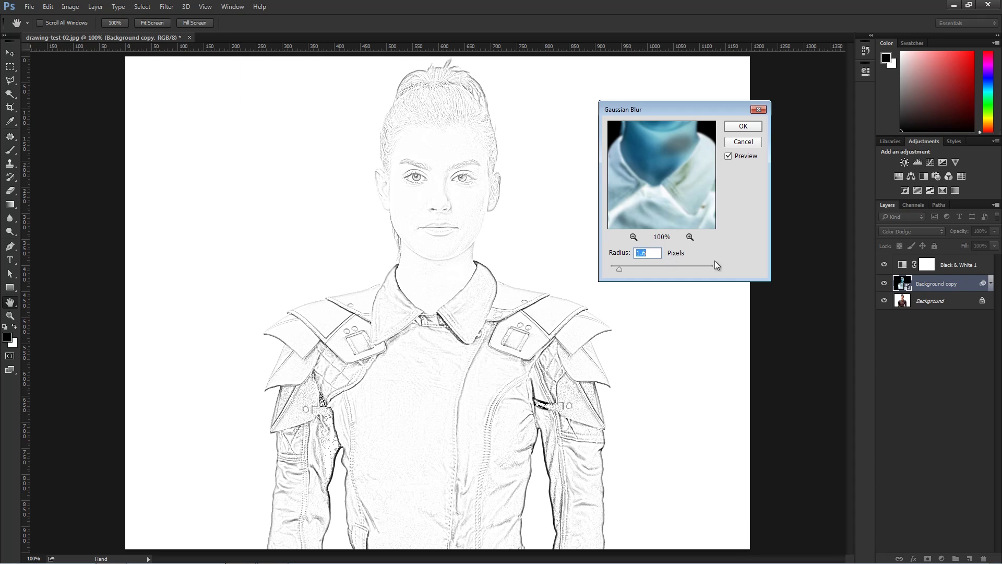
drag(619, 269, 621, 268)
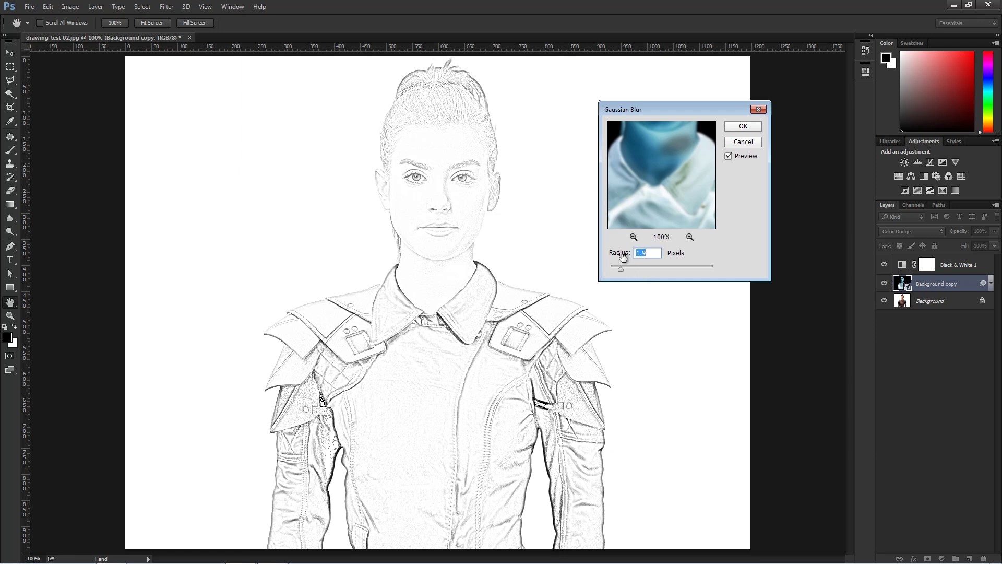
click(744, 125)
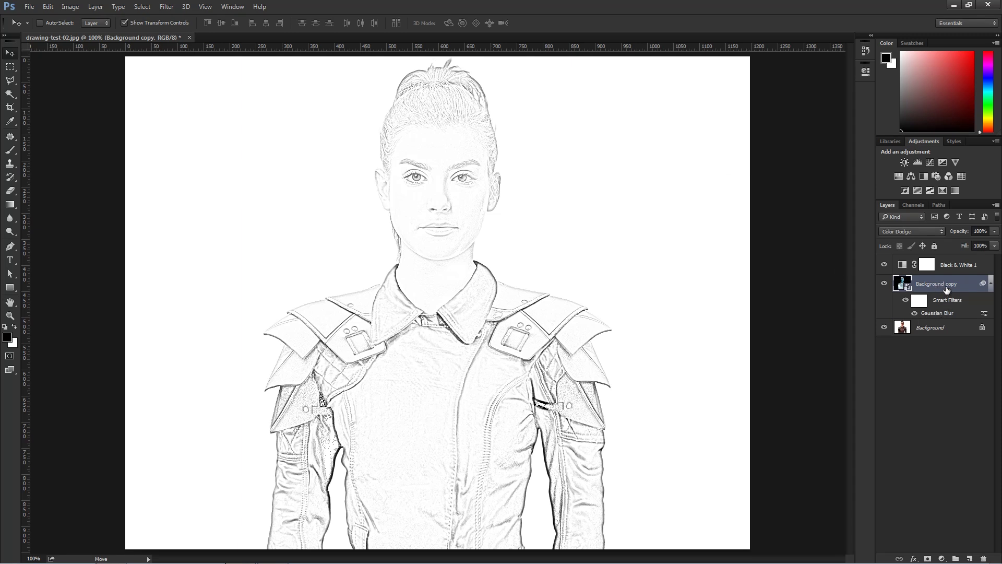
Try a radius of 2.2 pixels for the Gaussian Blur smart filter on the Background copy layer
double_click(940, 313)
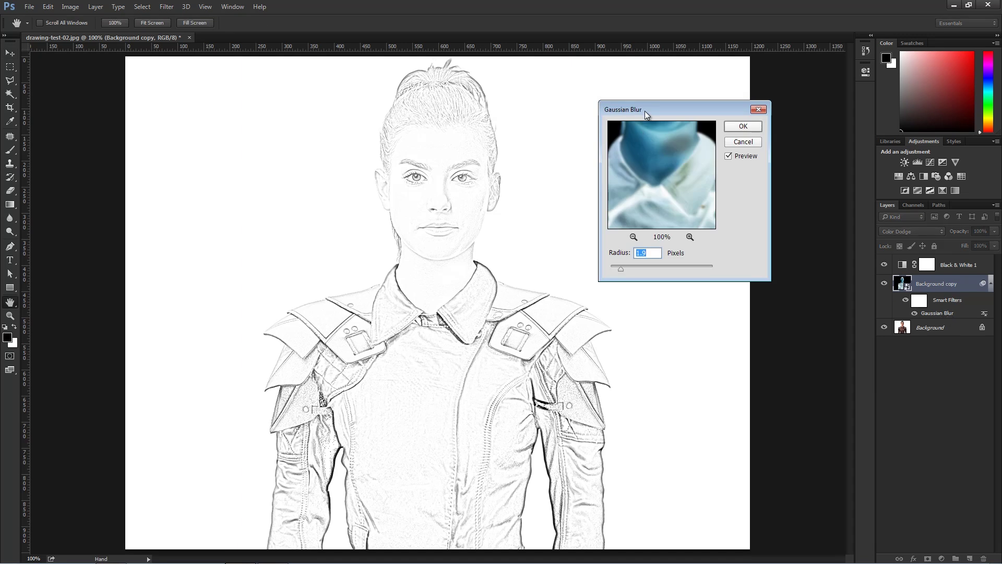
drag(656, 111, 612, 112)
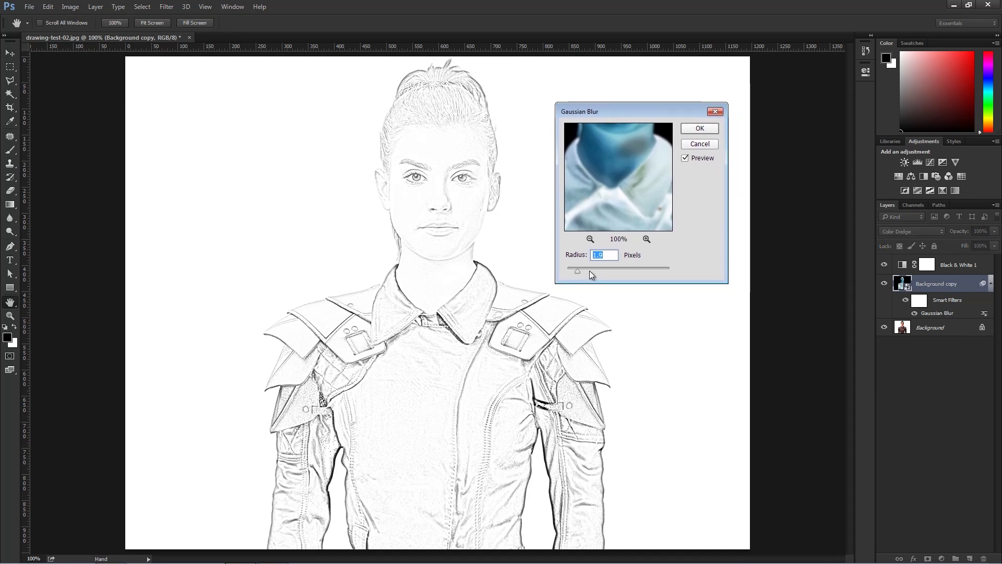
key(Up)
key(Up)
key(Up)
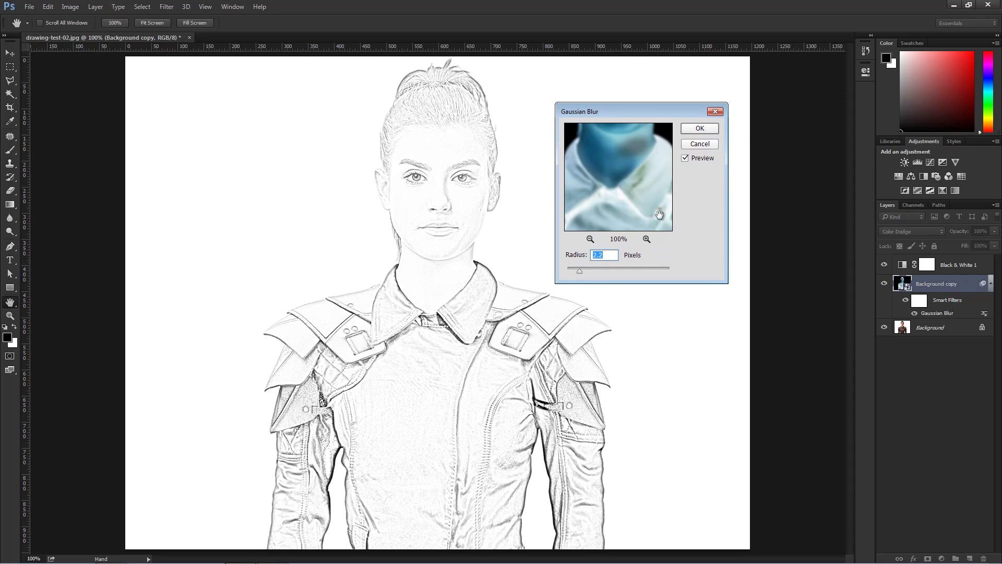
click(700, 145)
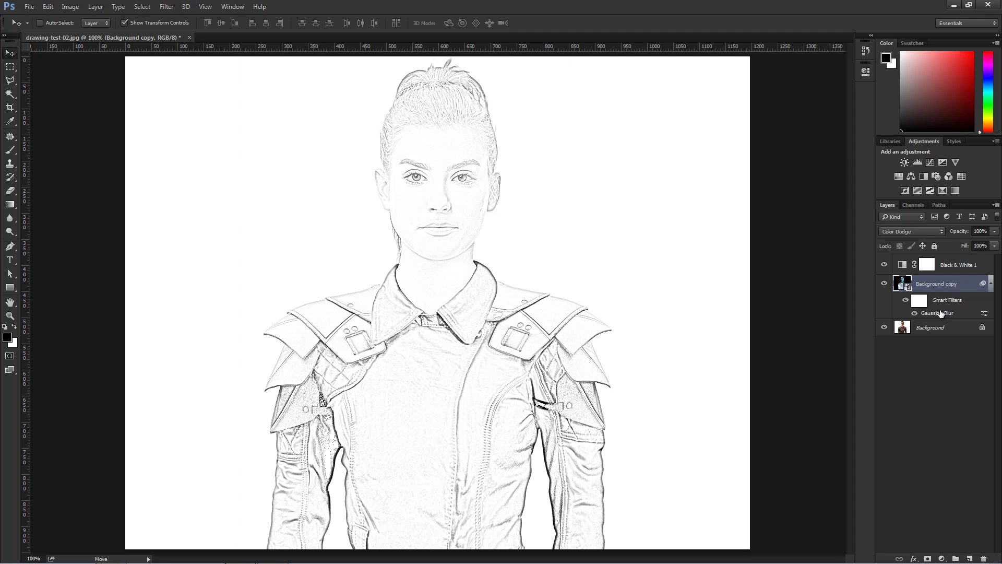
Duplicate the Background layer and move the duplicate above the Black & White 1 adjustment layer
click(990, 285)
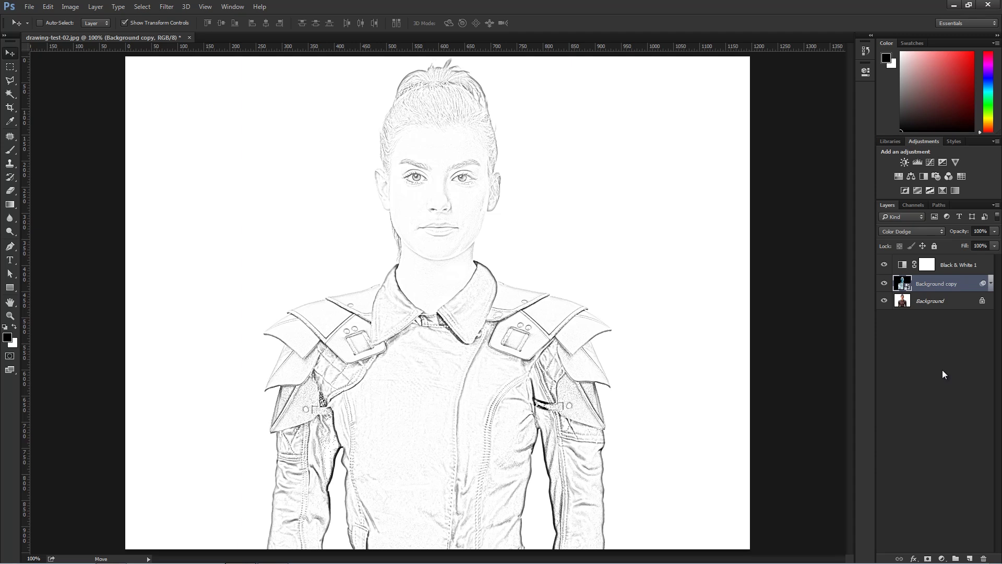
click(937, 306)
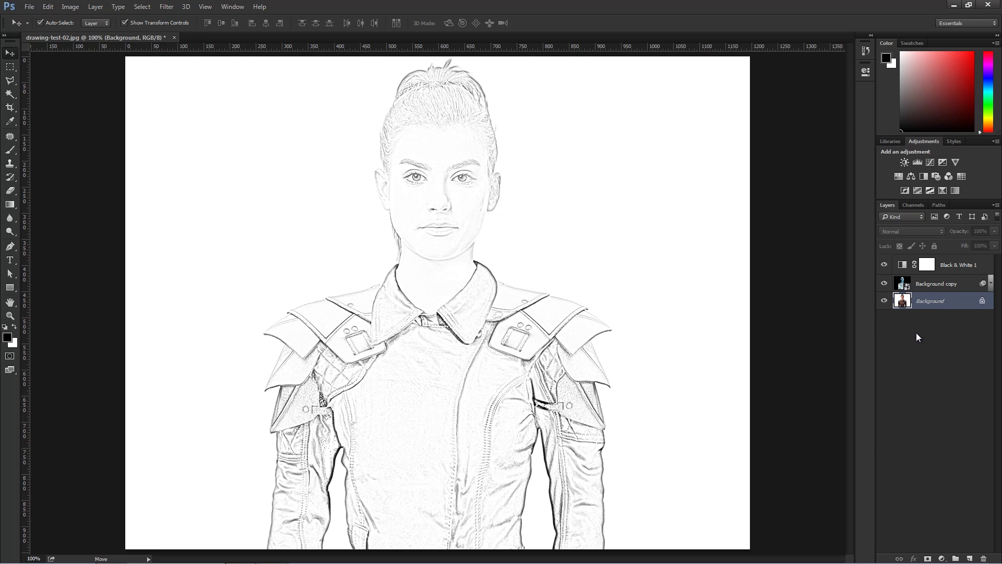
key(ctrl+j)
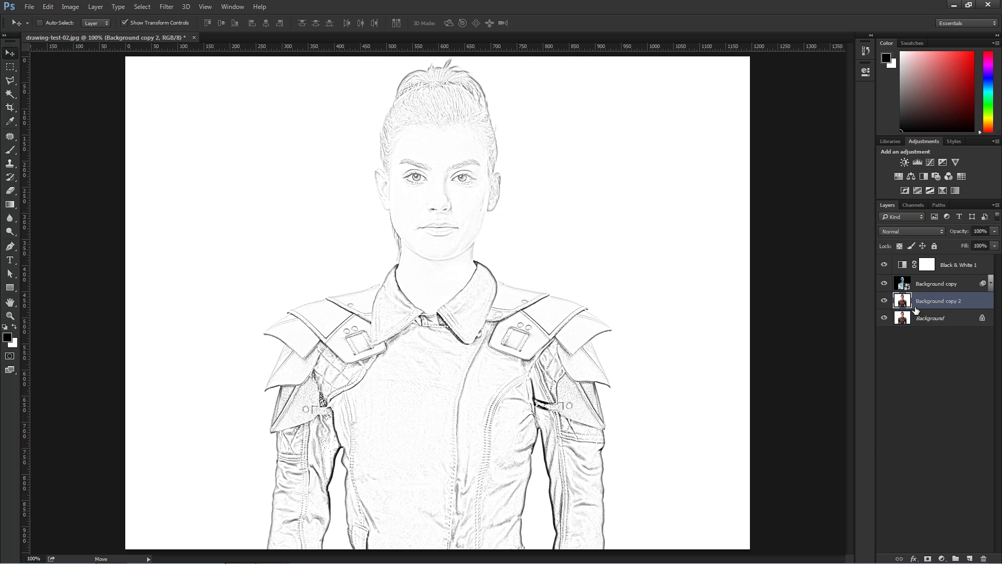
mouse_move(904, 304)
mouse_down()
mouse_move(921, 291)
mouse_move(919, 257)
mouse_up()
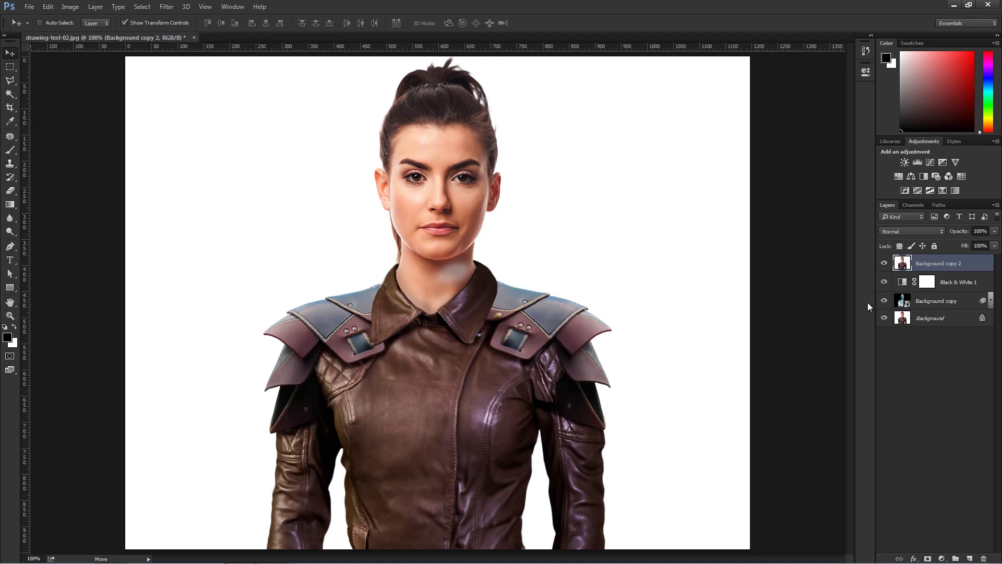
Desaturate the Background copy 2 layer
click(72, 6)
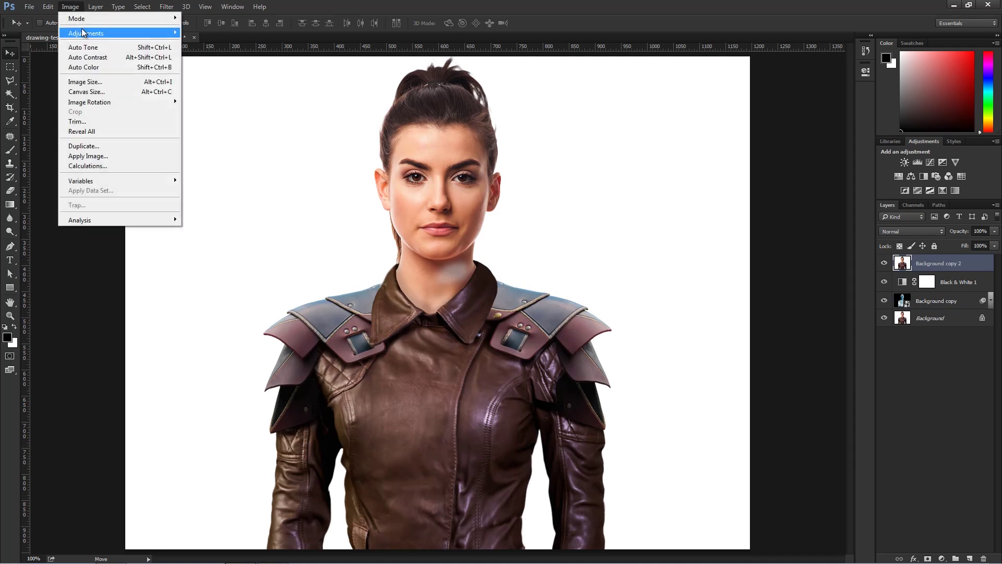
mouse_move(82, 33)
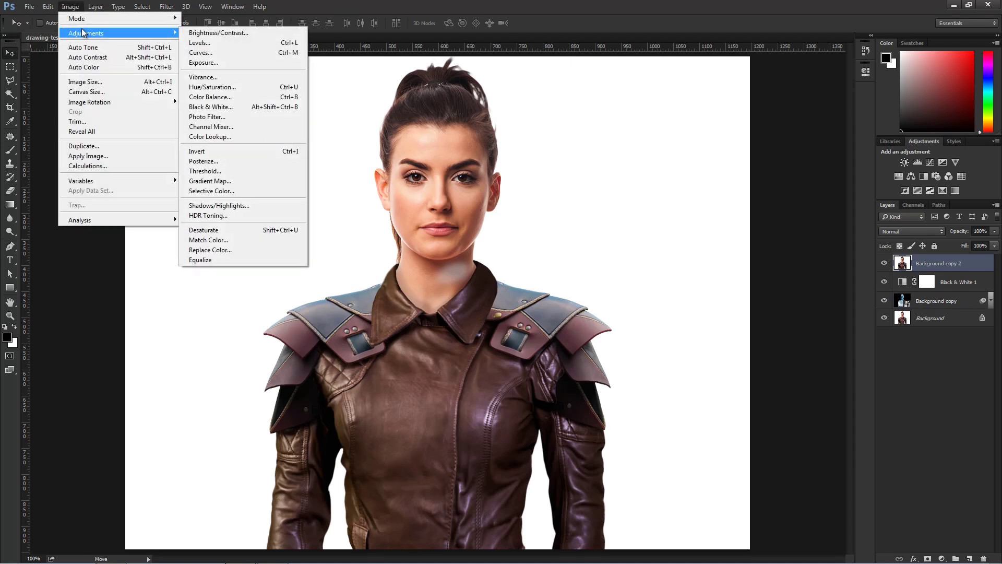
click(232, 230)
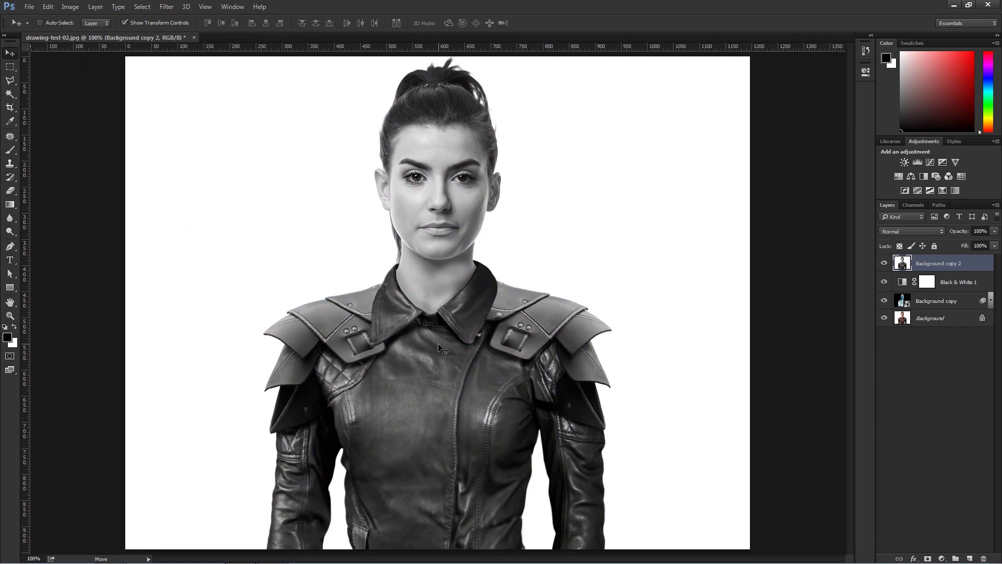
Choose the Glowing Edges stylize effect from the Filter Gallery for the Background copy 2 layer and inspect its preview
click(167, 7)
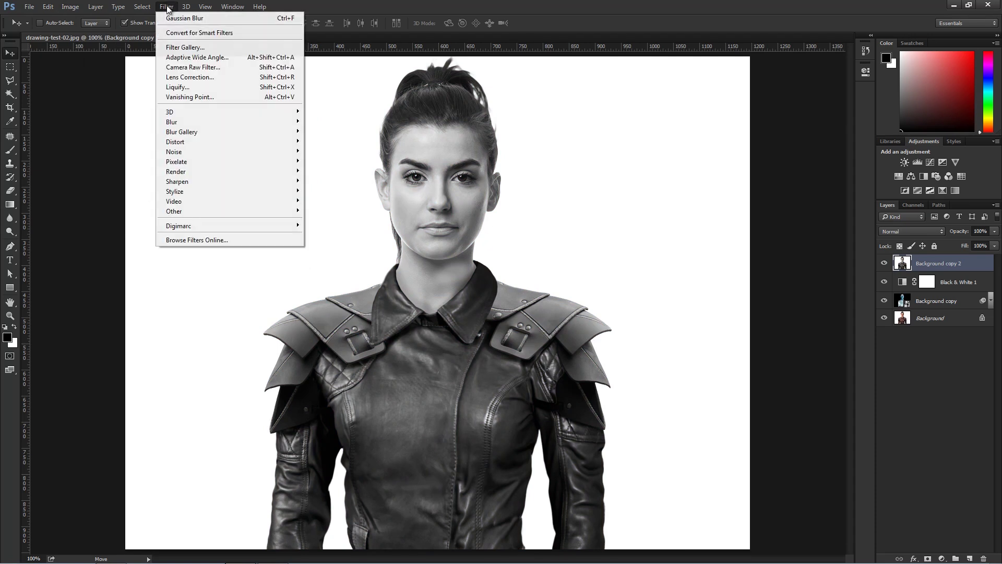
click(181, 48)
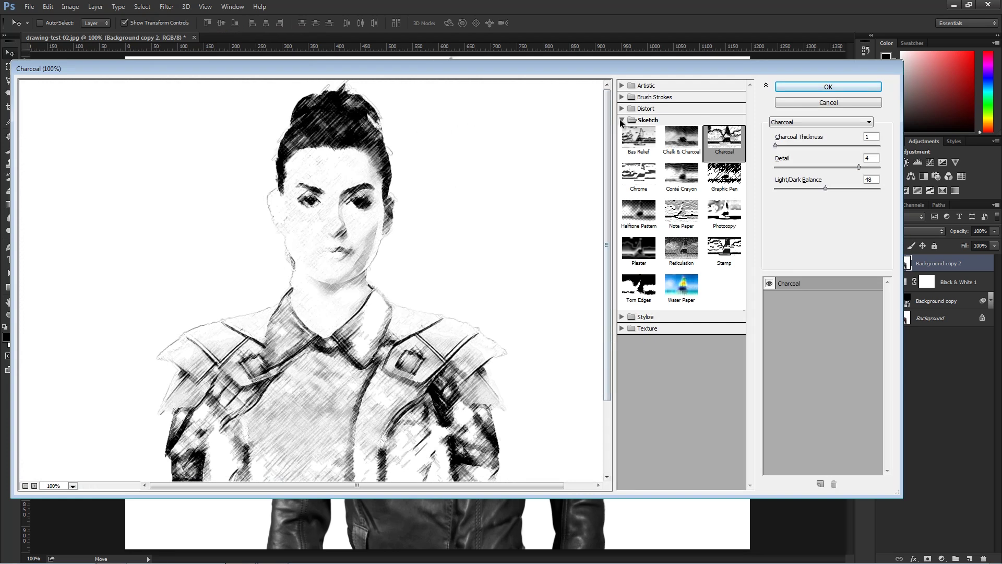
click(622, 120)
click(622, 131)
click(642, 159)
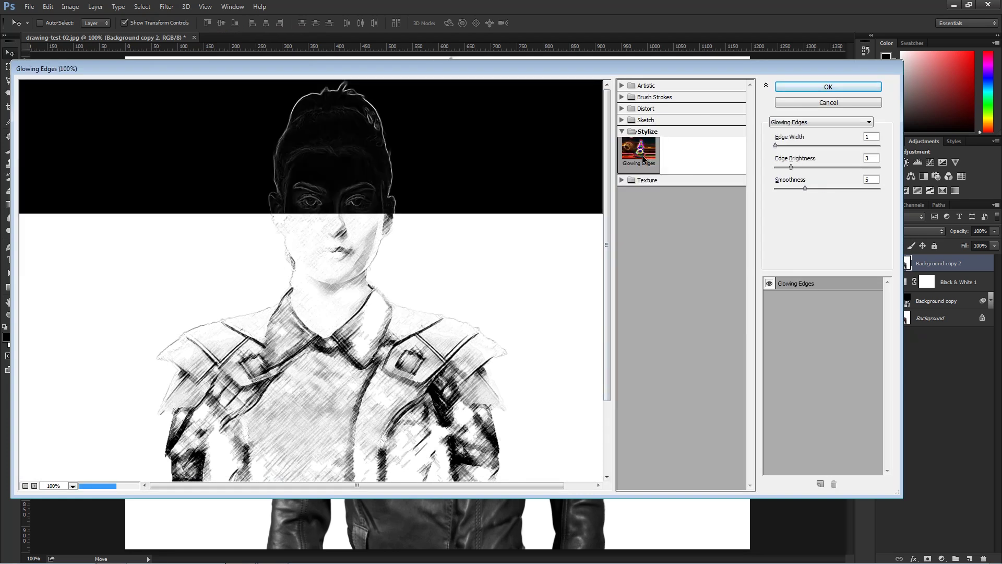
drag(431, 324, 447, 237)
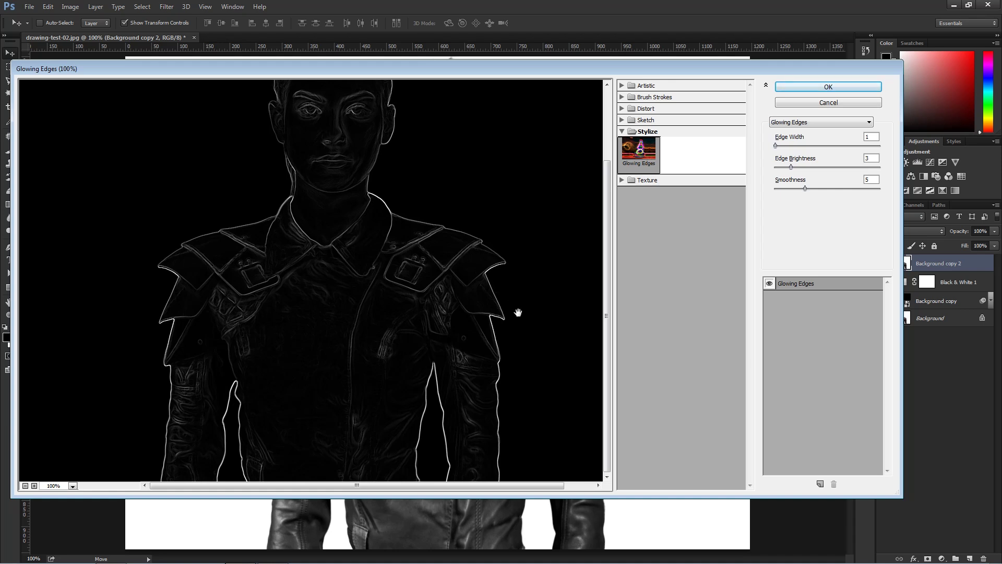
drag(517, 312, 517, 380)
Apply Glowing Edges to the Background copy 2 layer with edge width 1, edge brightness 4 and smoothness 5
click(804, 146)
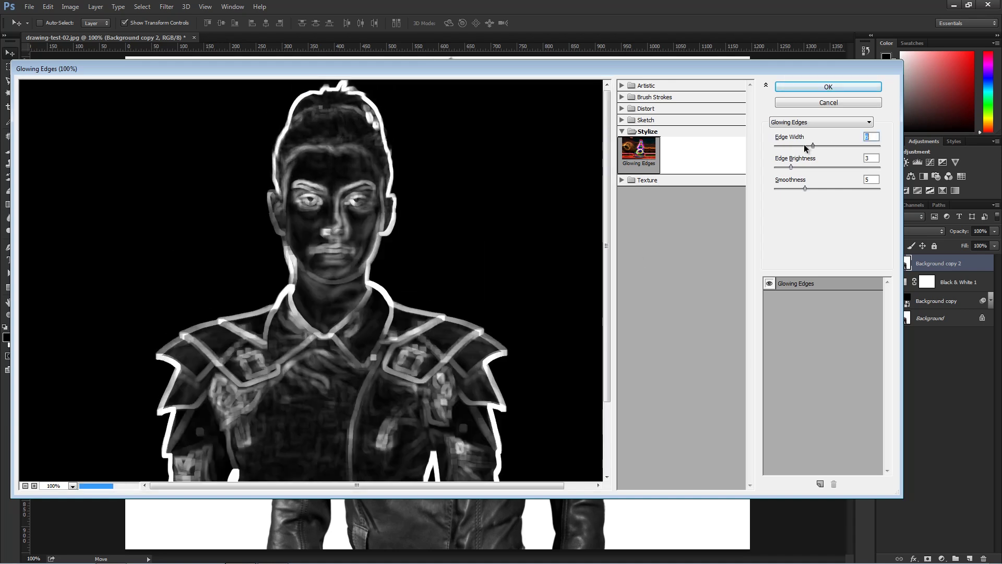
click(783, 146)
drag(783, 153, 770, 155)
drag(787, 166, 802, 193)
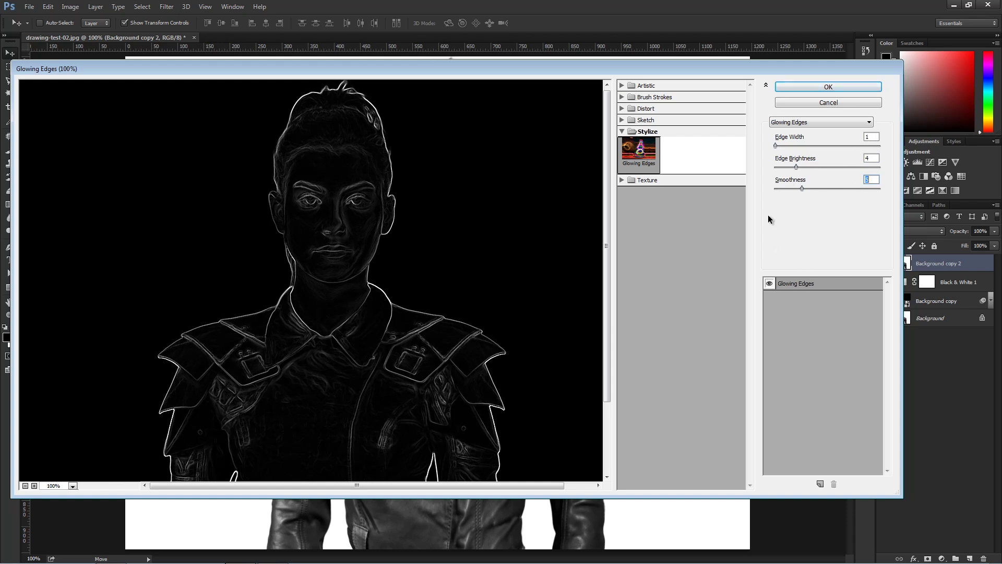
click(816, 86)
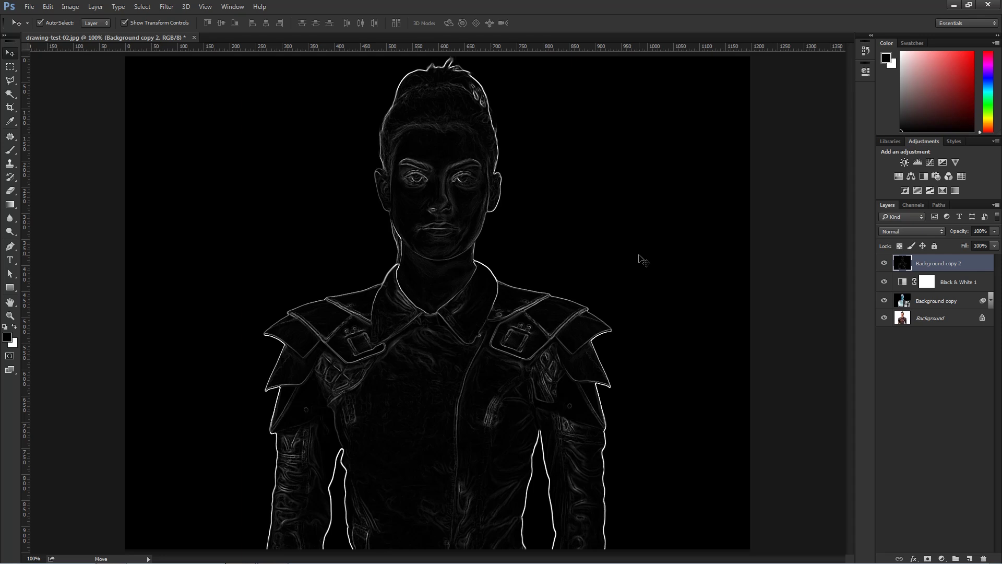
Invert the Background copy 2 layer and set its blend mode to Multiply, comparing the drawing with the layer hidden and shown
key(ctrl+i)
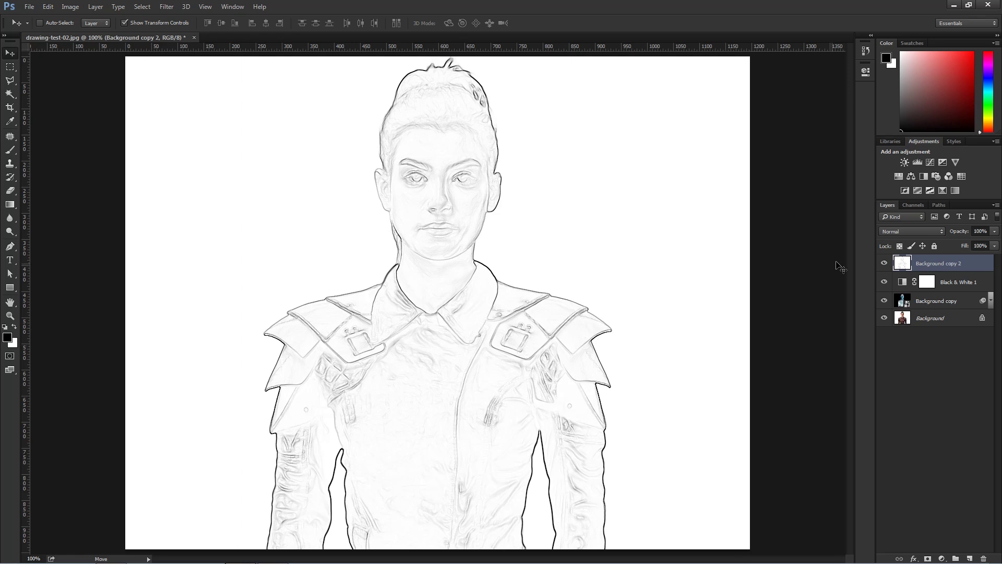
click(898, 233)
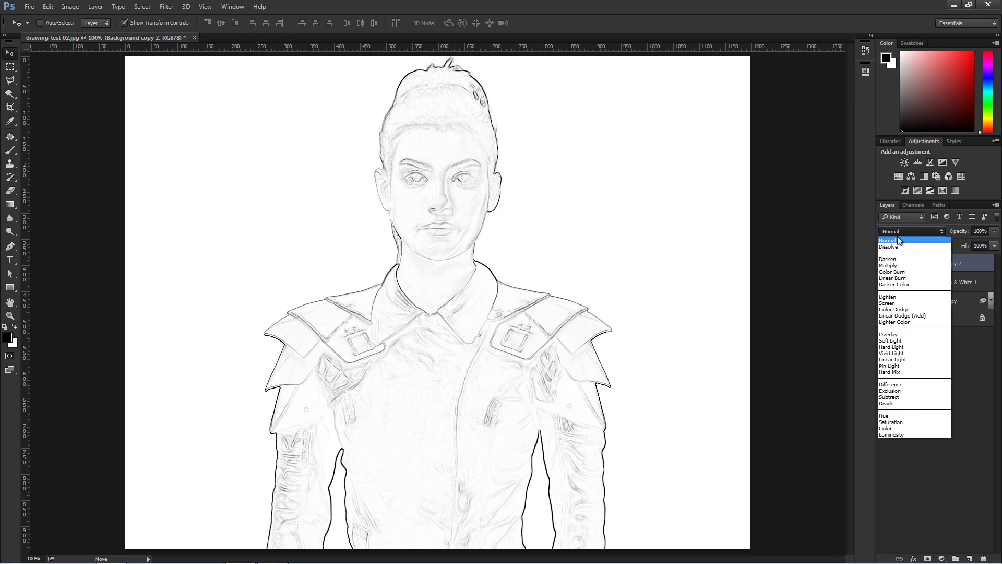
click(900, 266)
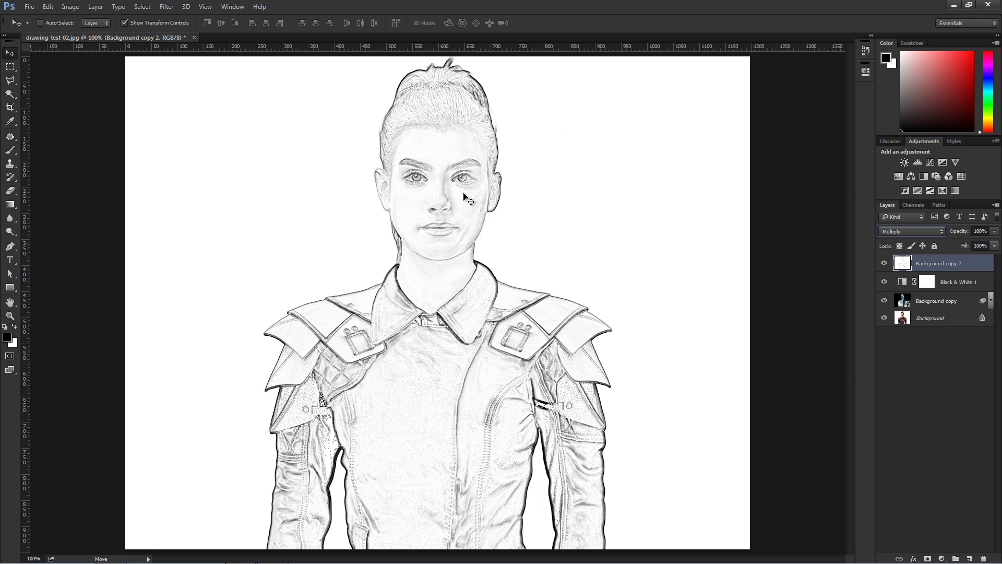
click(885, 263)
click(884, 263)
click(884, 263)
click(885, 265)
Duplicate the Background layer and move the duplicate above the Background copy 2 layer
click(911, 321)
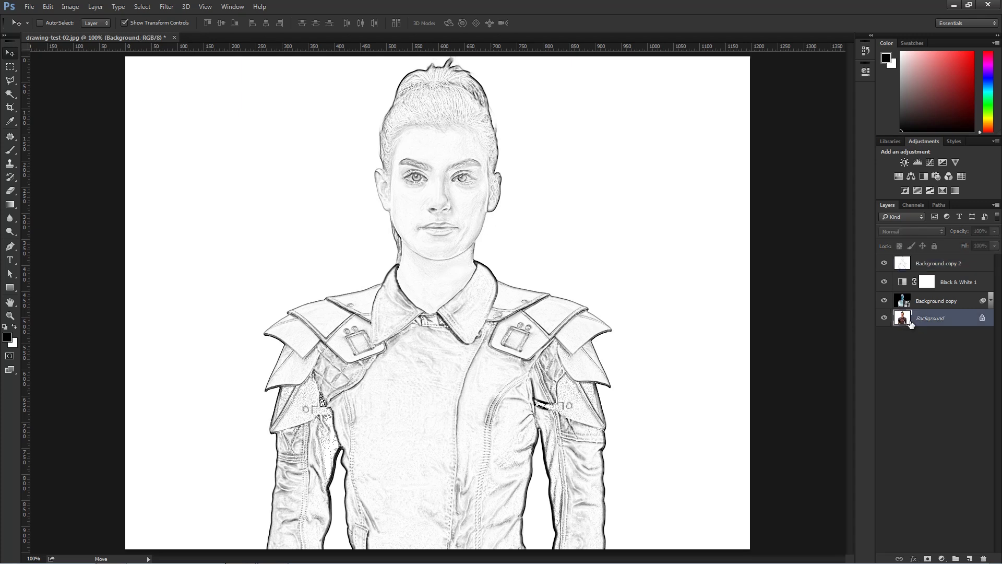
key(ctrl+j)
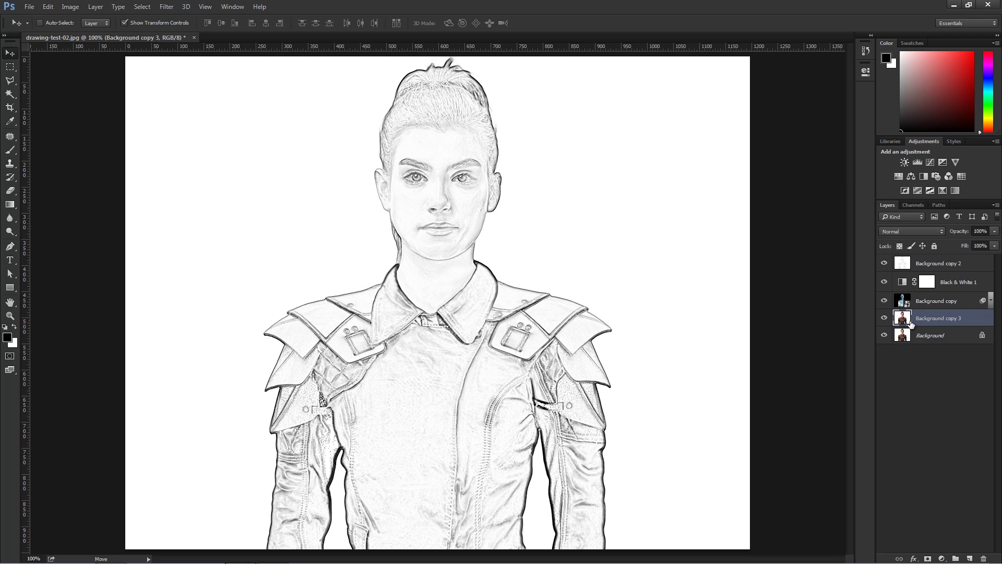
drag(902, 320, 920, 263)
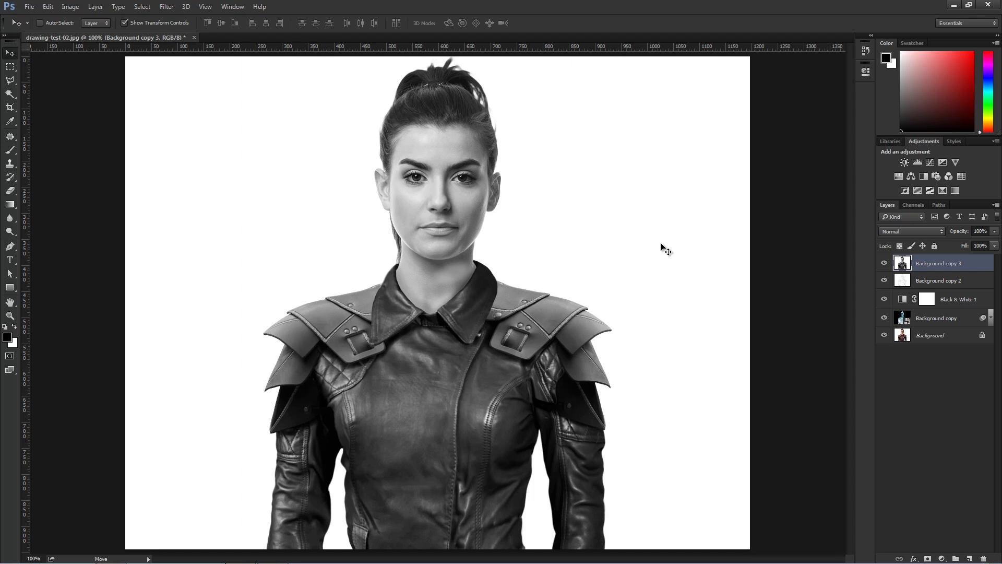
Desaturate the Background copy 3 layer
click(67, 8)
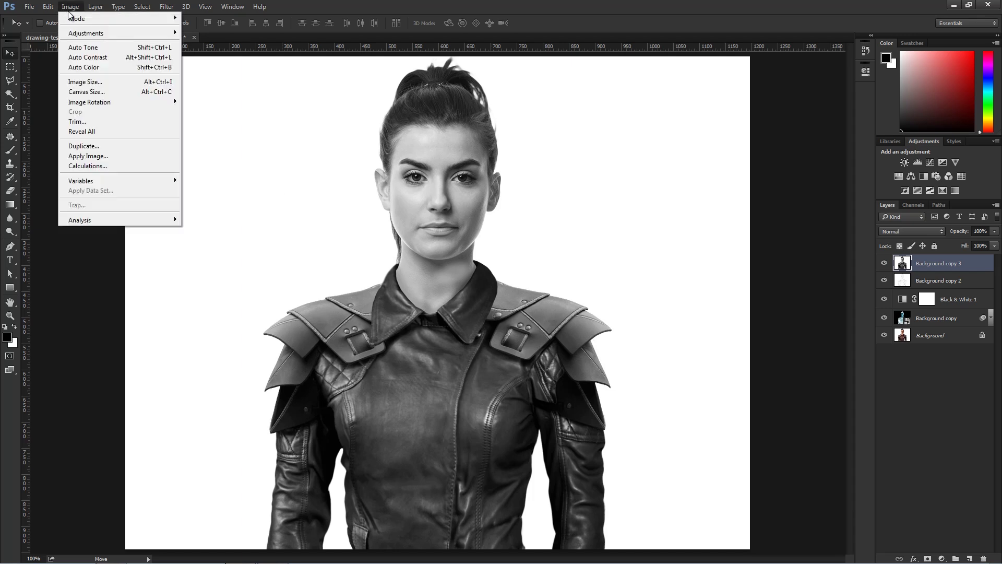
mouse_move(74, 32)
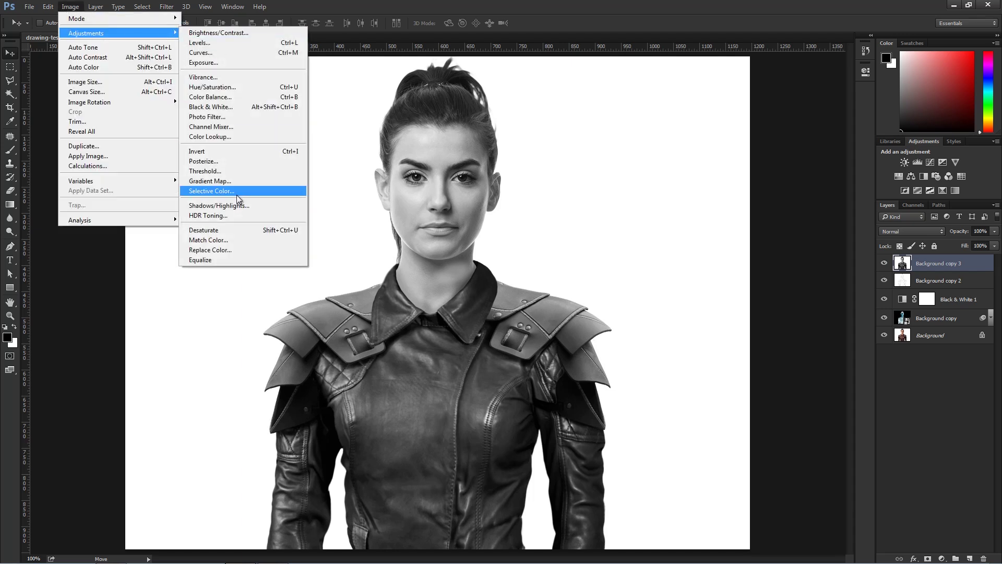
click(290, 230)
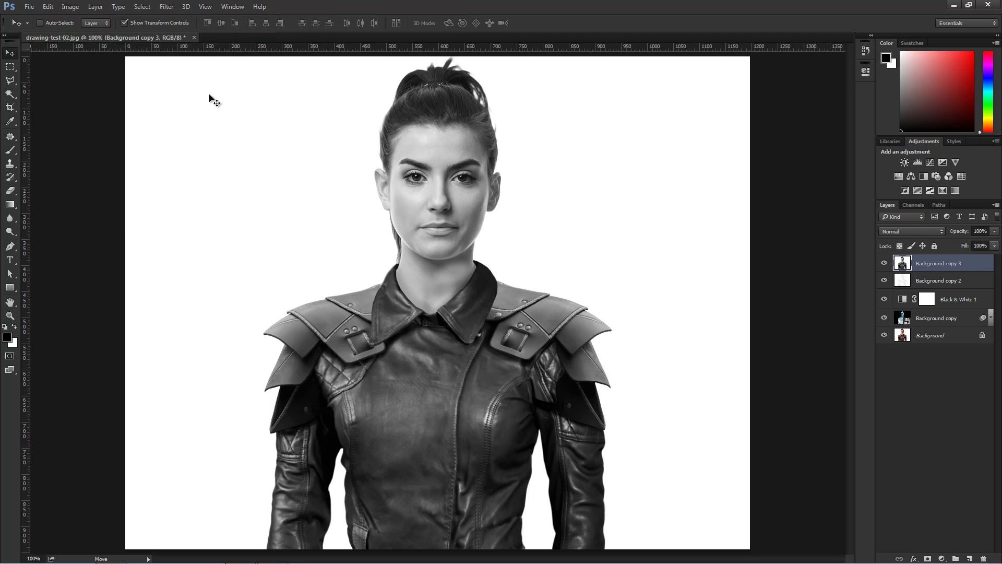
Apply the Charcoal sketch effect from the Filter Gallery to Background copy 3 with thickness 1, detail 4 and light/dark balance 48
click(169, 8)
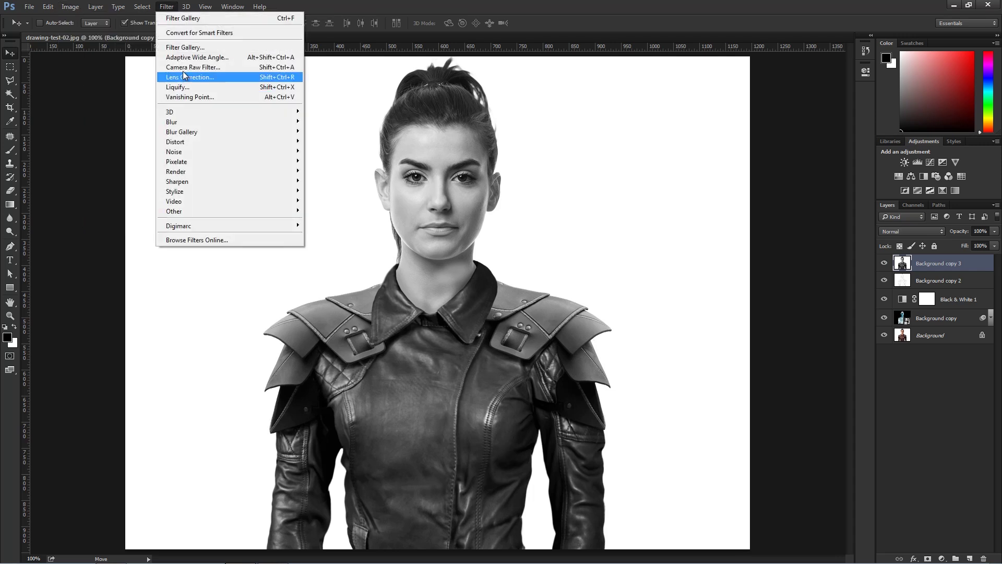
click(186, 47)
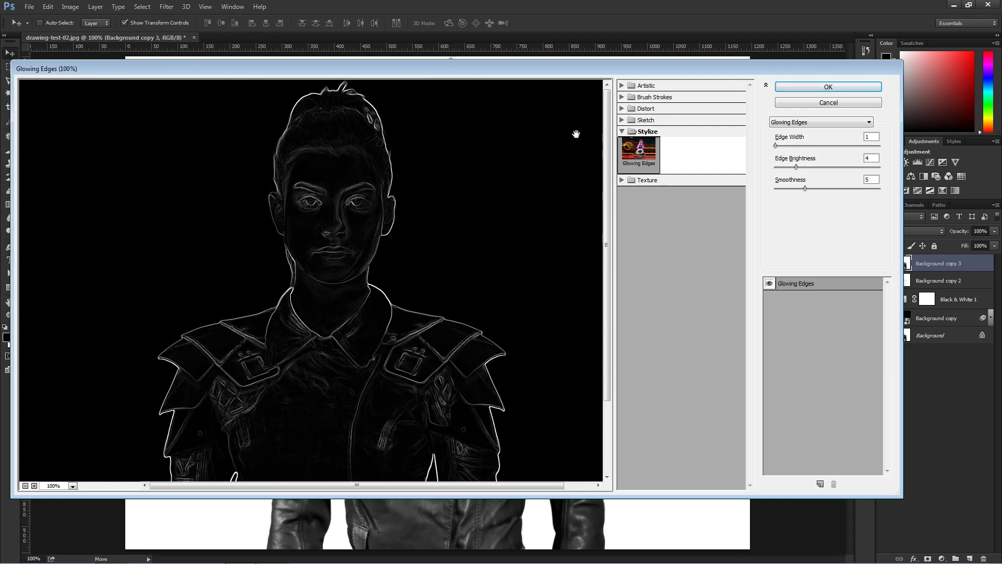
click(646, 130)
click(645, 120)
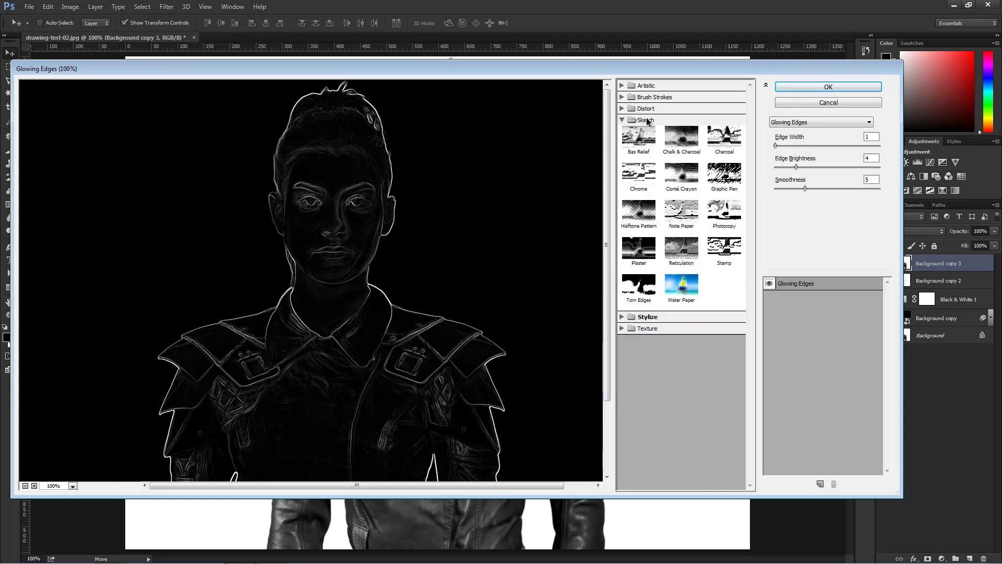
click(728, 146)
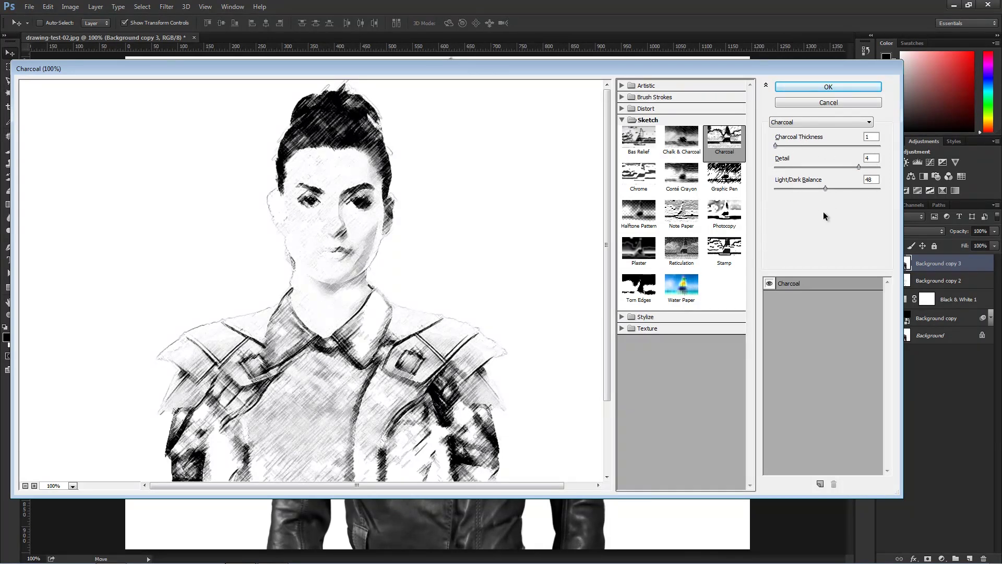
mouse_move(775, 146)
mouse_down()
mouse_move(848, 146)
mouse_move(776, 146)
mouse_up()
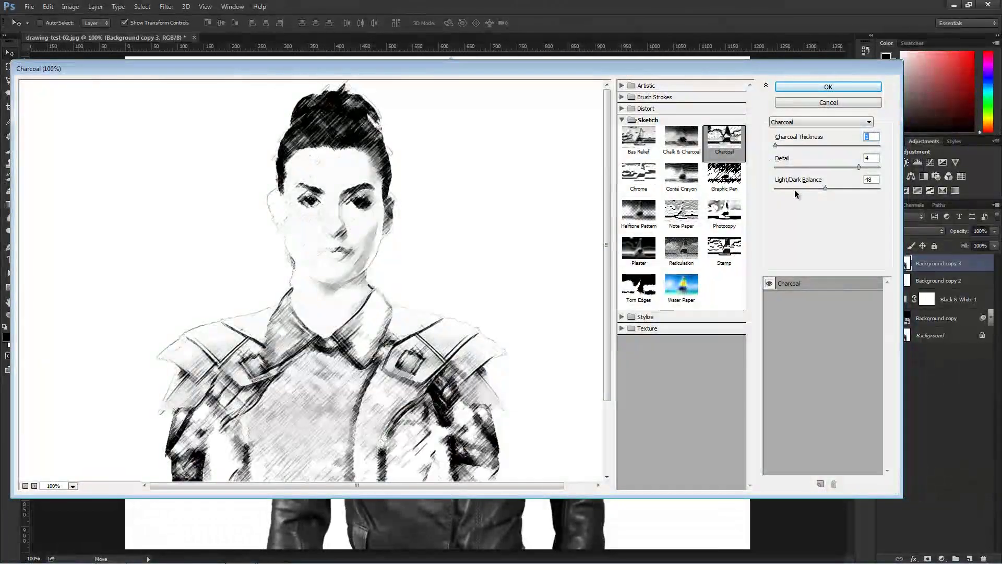
click(829, 88)
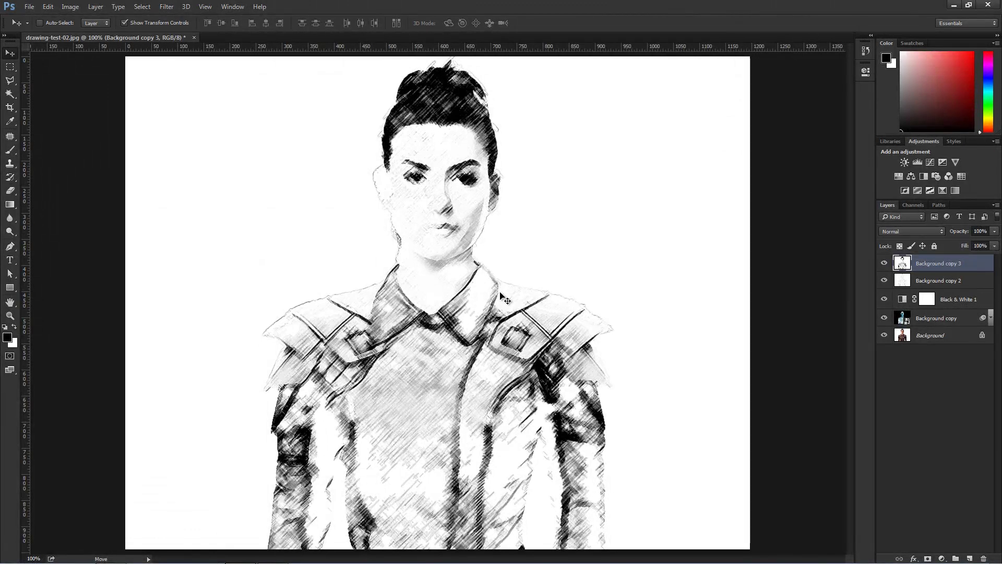
Set the Background copy 3 layer's blend mode to Multiply and compare the drawing with the upper layers hidden and shown
click(912, 231)
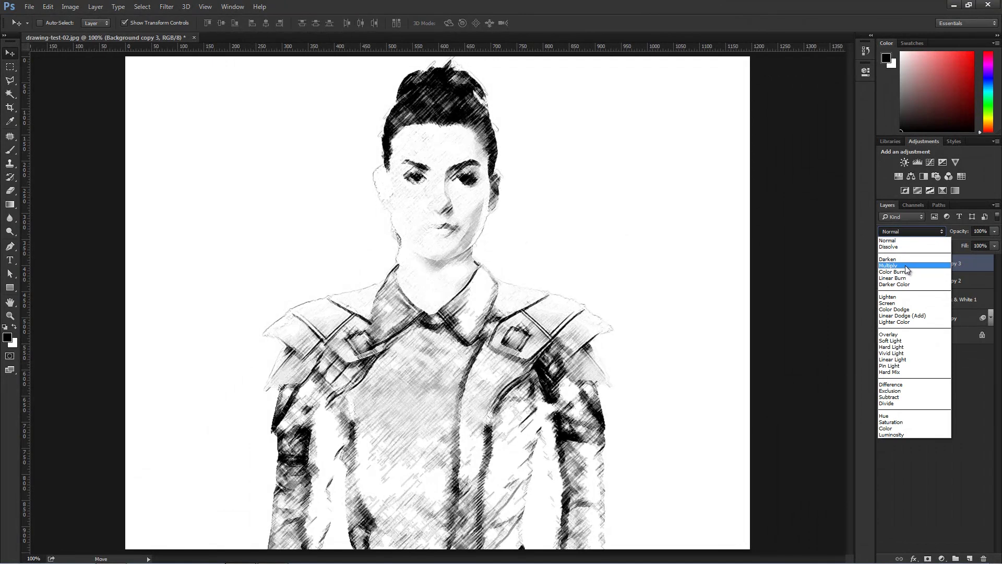
click(905, 265)
click(884, 264)
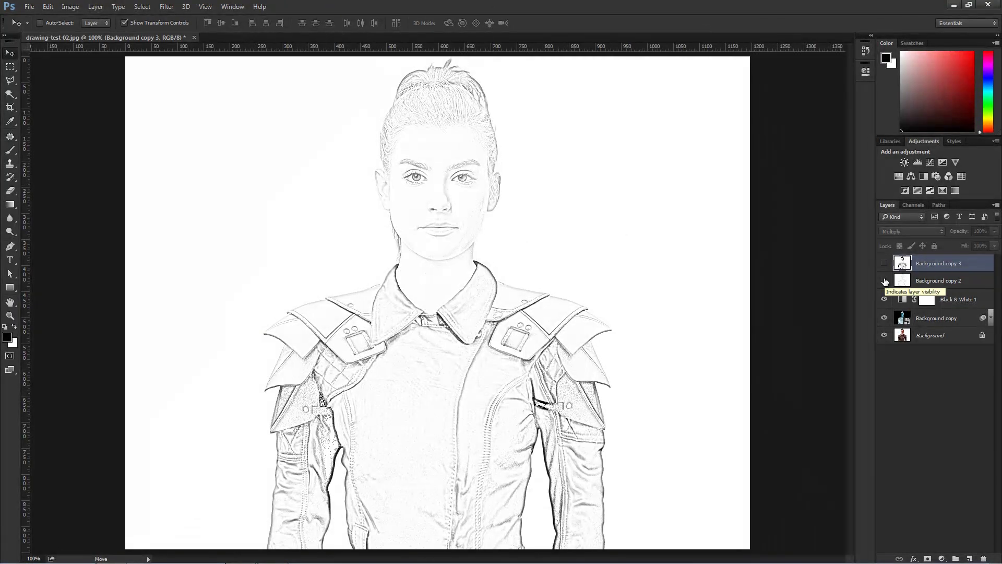
click(885, 282)
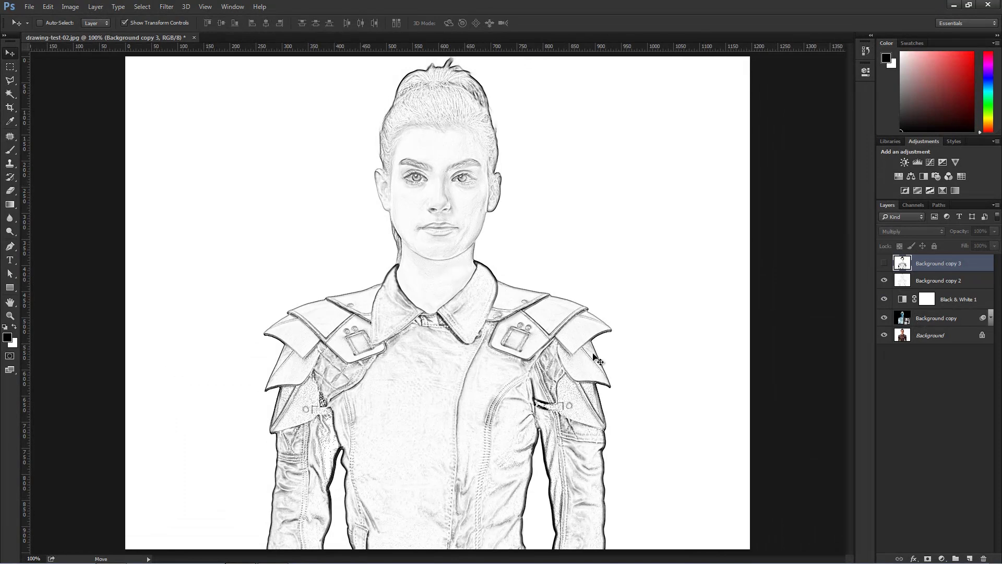
click(884, 263)
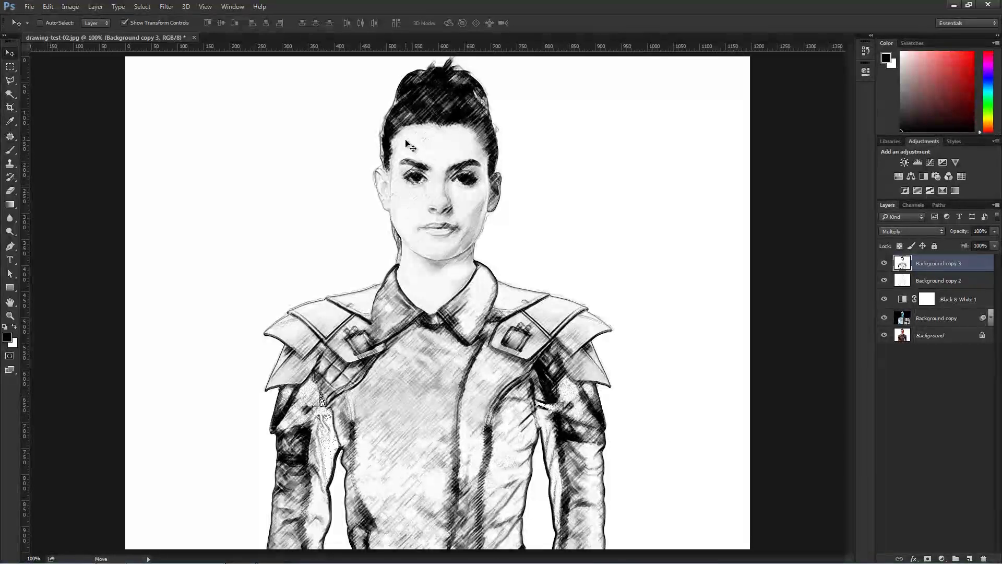
Set up a 17 px brush for retouching the eyes and add a layer mask to the Background copy 3 layer
key(alt)
key(z)
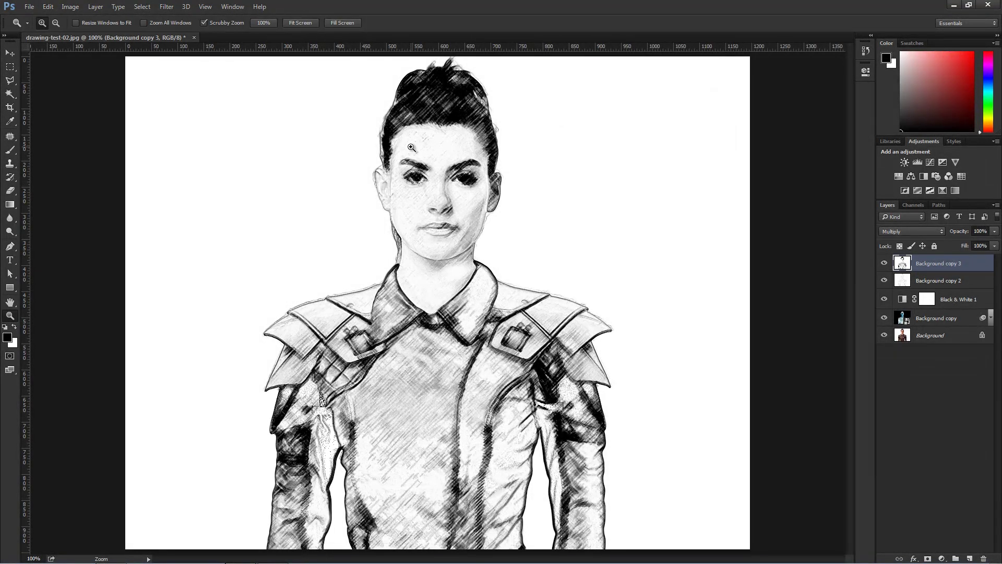
click(411, 147)
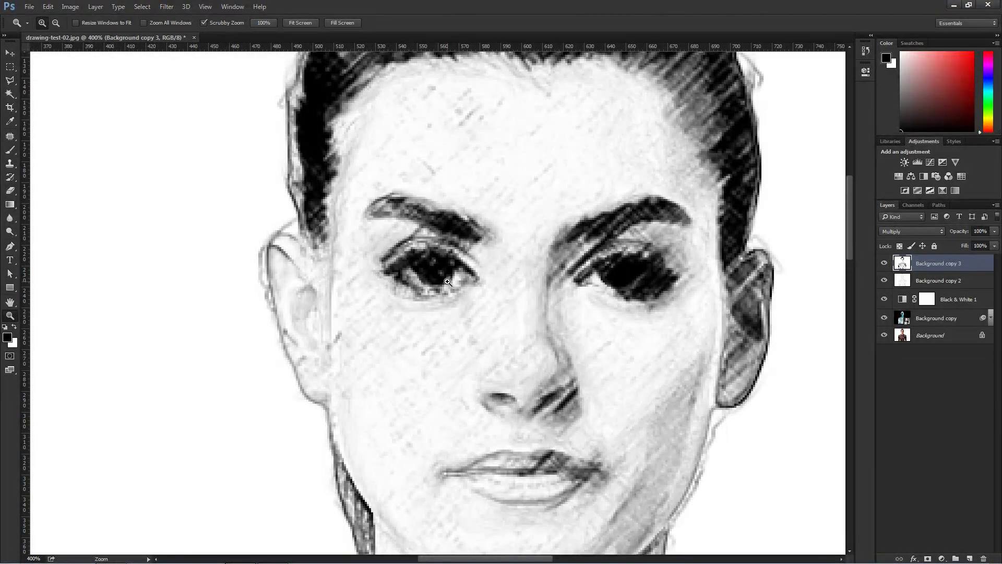
key(b)
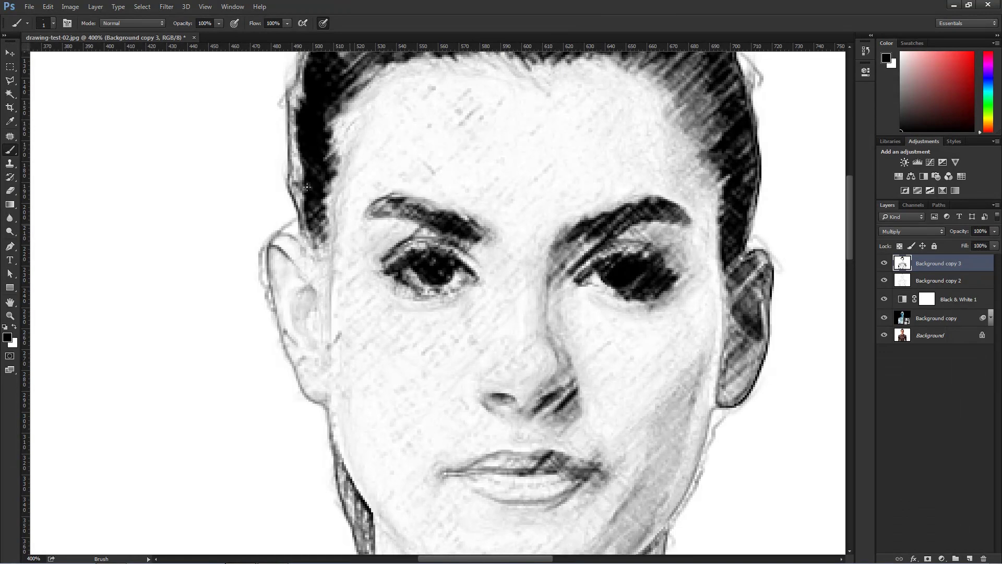
click(54, 23)
drag(60, 56, 64, 56)
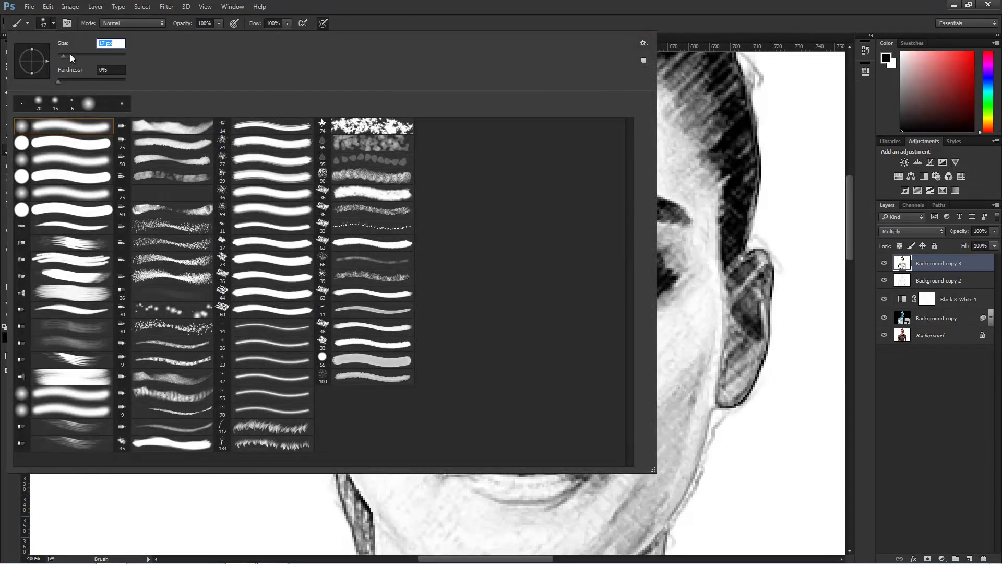
key(Return)
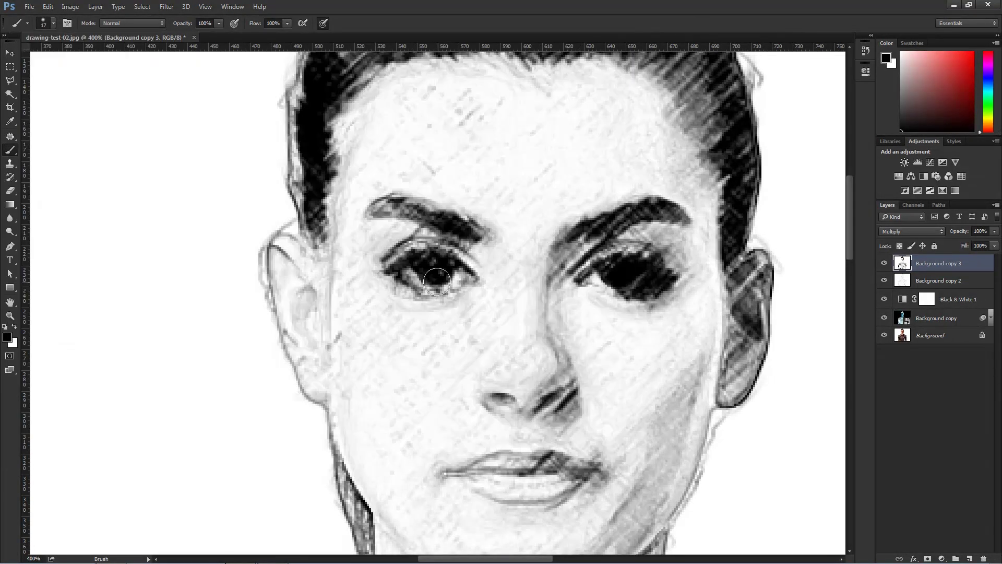
drag(420, 280, 459, 279)
click(927, 558)
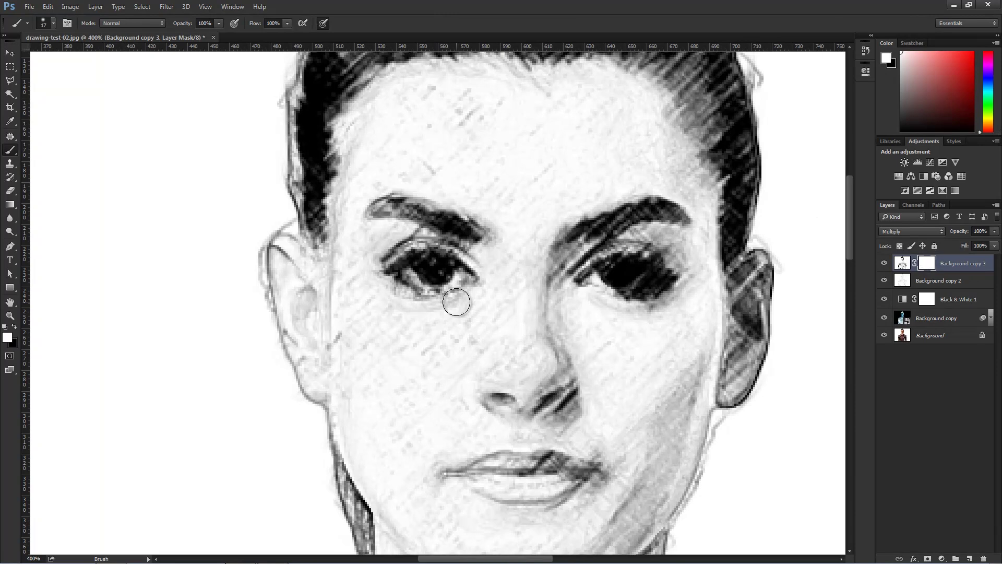
Paint black over both eyes on the Background copy 3 layer mask to hide the charcoal shading there
key(v)
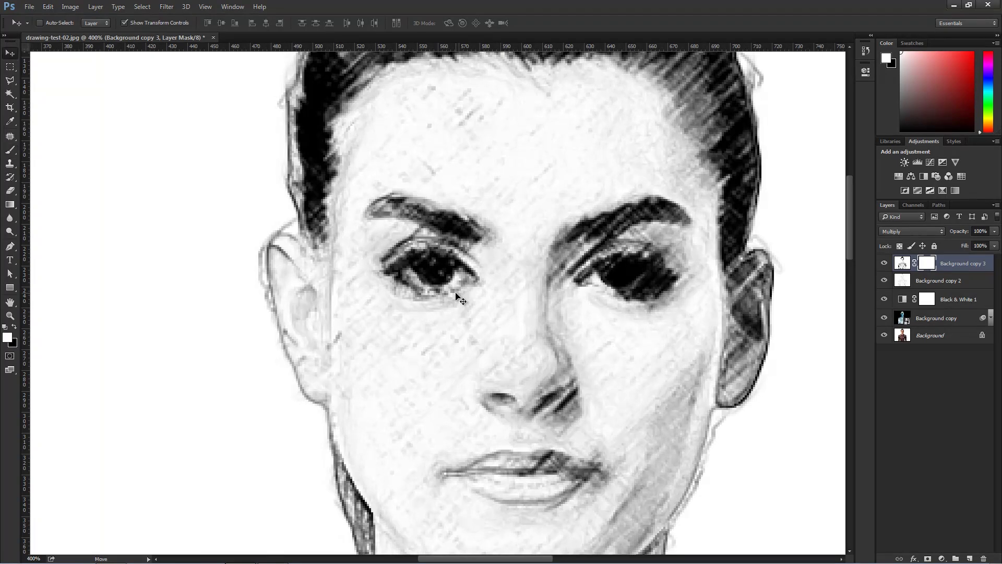
key(b)
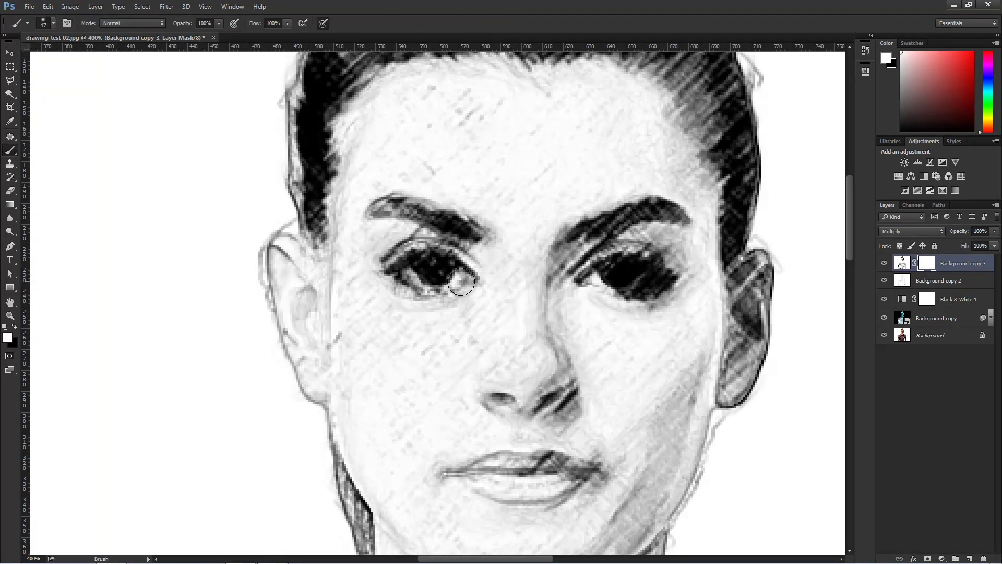
key(x)
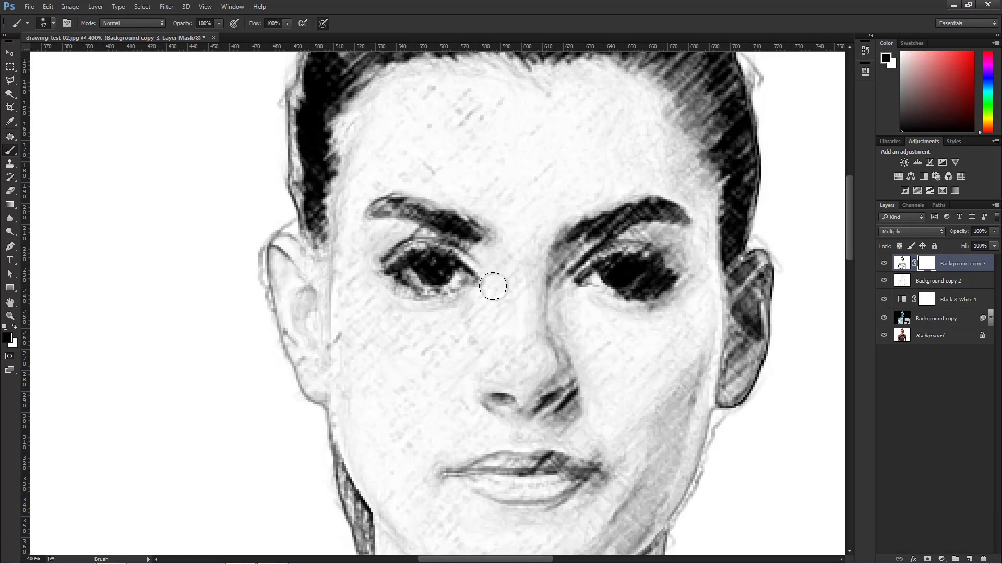
mouse_move(493, 285)
mouse_down()
mouse_move(432, 276)
mouse_move(404, 283)
mouse_move(449, 283)
mouse_move(405, 286)
mouse_move(457, 291)
mouse_move(430, 280)
mouse_move(398, 273)
mouse_up()
mouse_move(613, 289)
mouse_down()
mouse_move(650, 287)
mouse_move(619, 278)
mouse_move(615, 287)
mouse_move(669, 295)
mouse_move(648, 284)
mouse_move(684, 282)
mouse_move(648, 300)
mouse_move(674, 291)
mouse_move(662, 278)
mouse_move(671, 262)
mouse_move(641, 276)
mouse_move(645, 267)
mouse_move(671, 265)
mouse_move(669, 256)
mouse_move(646, 280)
mouse_move(677, 274)
mouse_up()
Enlarge the brush to 30 px and mask out the charcoal marks beneath the eye on the image's right side
key(bracketleft)
key(bracketleft)
key(bracketleft)
key(bracketleft)
key(bracketleft)
key(bracketleft)
key(bracketleft)
key(bracketleft)
key(bracketright)
key(bracketright)
key(bracketright)
key(bracketright)
key(bracketright)
key(bracketright)
key(bracketright)
key(bracketright)
key(bracketright)
key(bracketright)
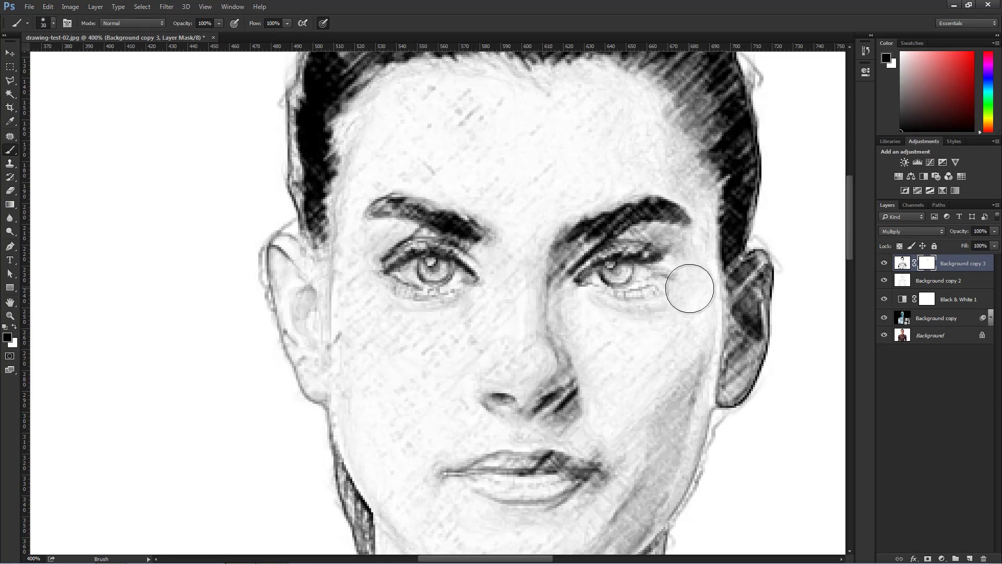
mouse_move(689, 288)
mouse_down()
mouse_move(671, 291)
mouse_move(675, 302)
mouse_move(656, 297)
mouse_up()
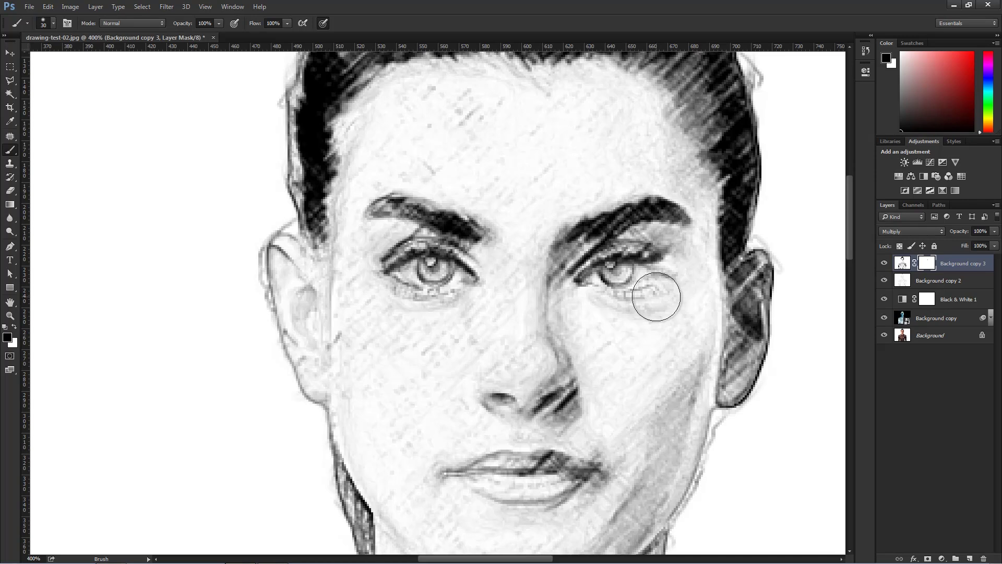
scroll(656, 297, down, 5)
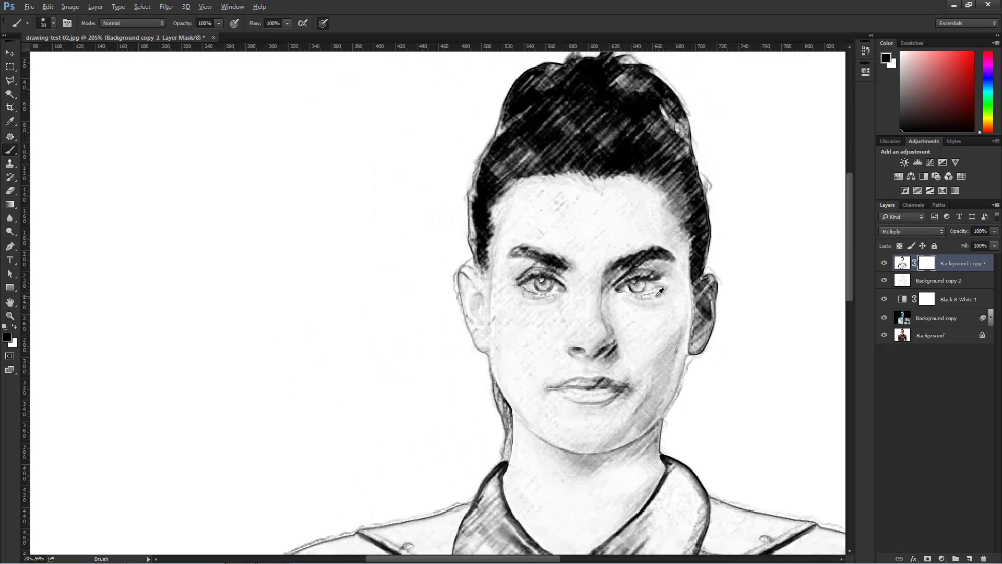
scroll(659, 293, down, 2)
scroll(669, 305, down, 2)
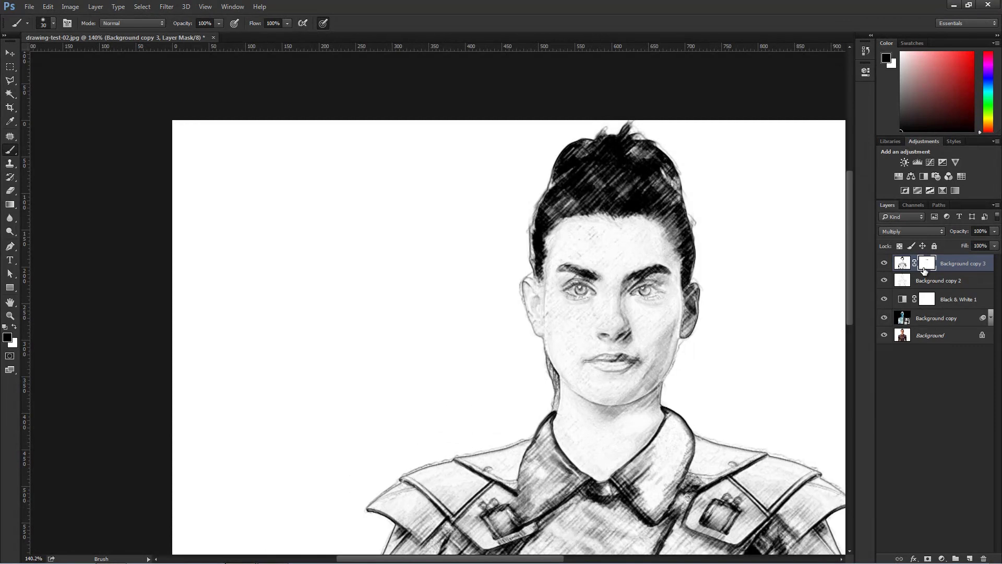
Compare the drawing with the masked Background copy 3 layer hidden and shown
click(886, 264)
click(885, 264)
click(885, 264)
click(884, 263)
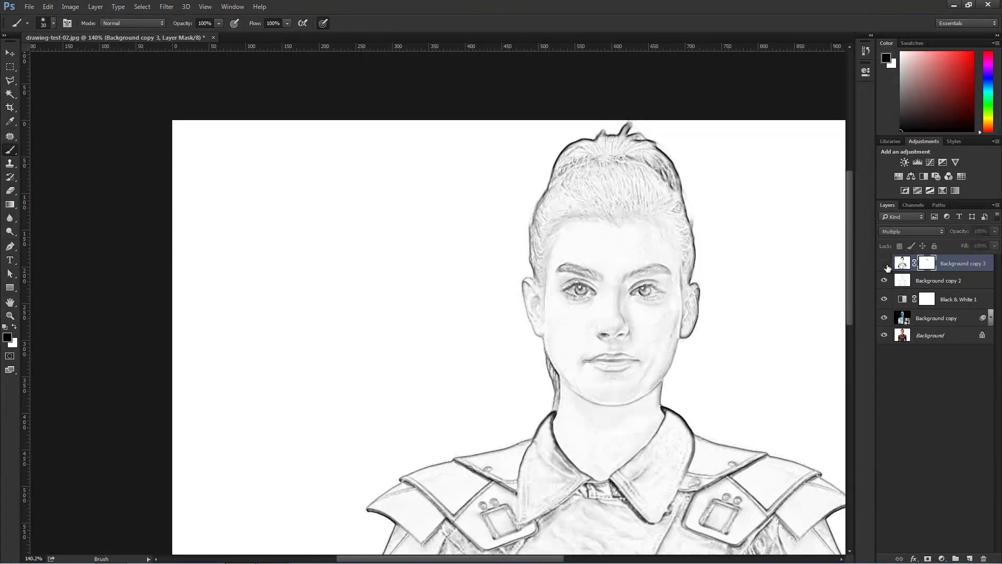
click(884, 264)
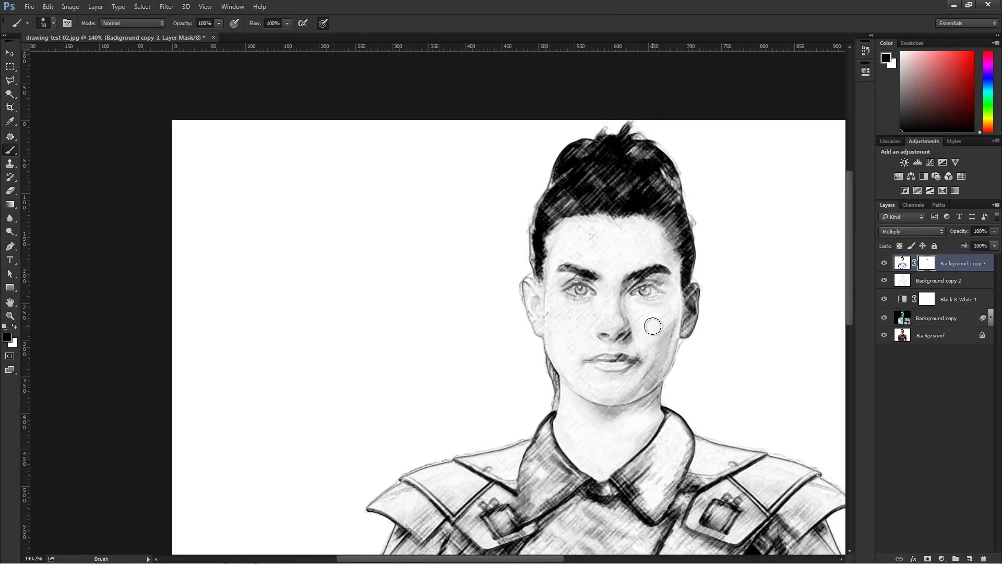
Add a new empty layer above Background copy 3 and set the brush size to 1 px for hand-drawn lines
click(969, 558)
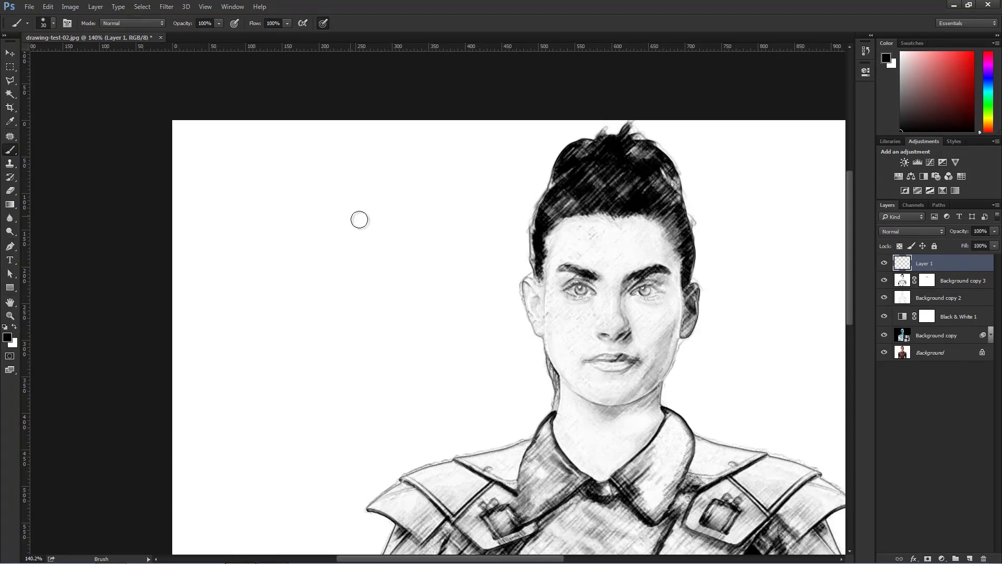
click(53, 23)
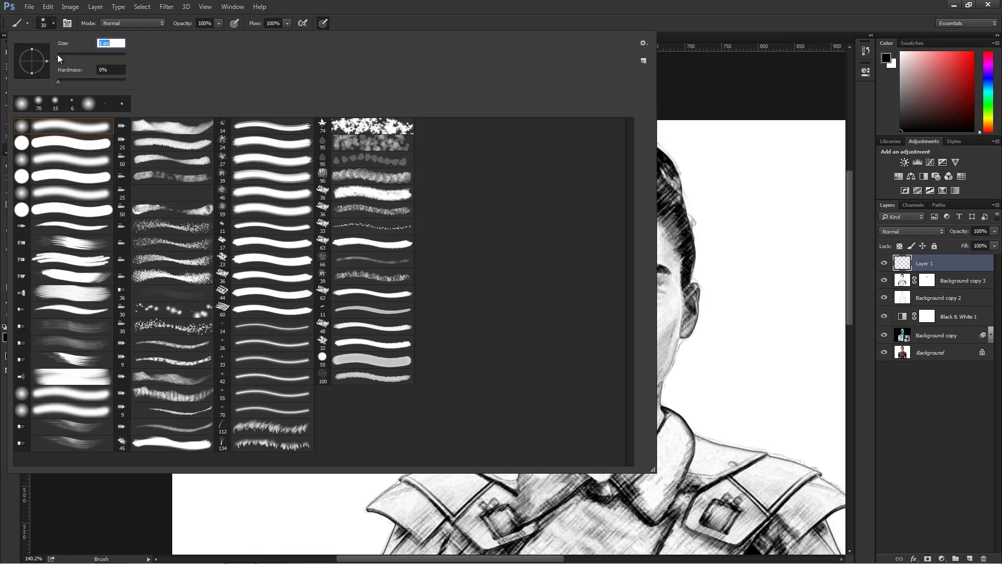
click(700, 107)
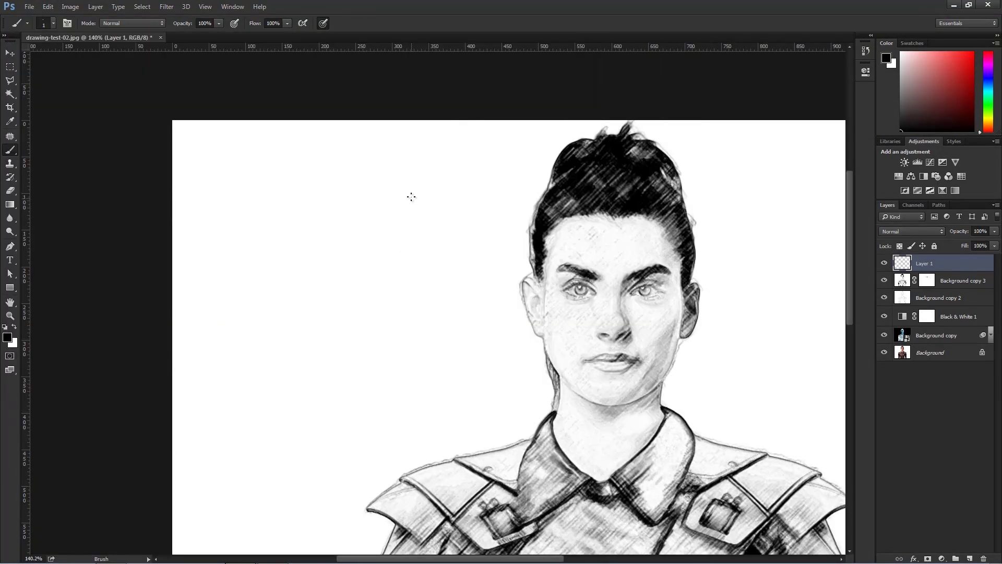
Lower the brush to 56% opacity and 61% flow, trying it with pencil-like strokes in the blank area beside the head
drag(399, 195, 362, 312)
drag(182, 26, 159, 29)
click(244, 37)
drag(256, 26, 235, 31)
drag(460, 212, 412, 315)
mouse_move(420, 226)
mouse_down()
mouse_move(413, 292)
mouse_move(422, 282)
mouse_move(420, 304)
mouse_move(447, 269)
mouse_move(445, 321)
mouse_up()
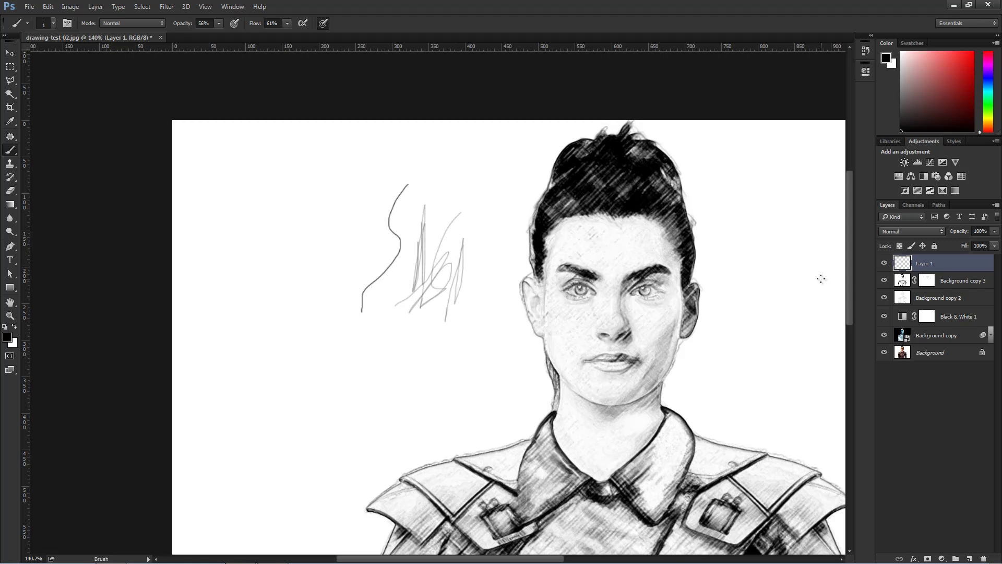
Undo all the test strokes in the blank area beside the head
key(ctrl+alt+z)
key(ctrl+alt+z)
key(ctrl+alt+z)
key(ctrl+alt+z)
key(ctrl+alt+z)
key(ctrl+alt+z)
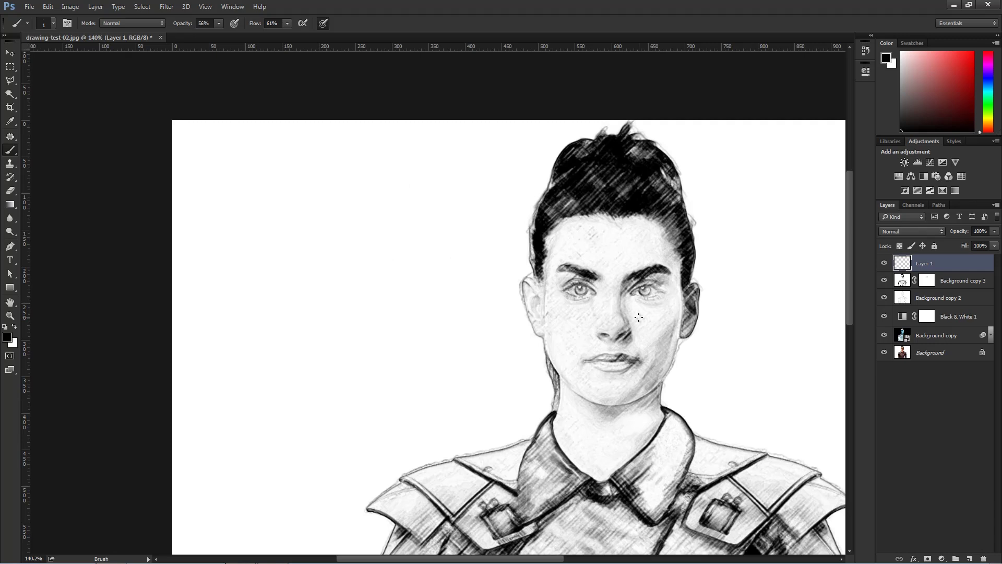
Draw thin shading strokes along the shadowed side of the nose bridge, lowering the brush opacity to 35%
scroll(636, 303, up, 5)
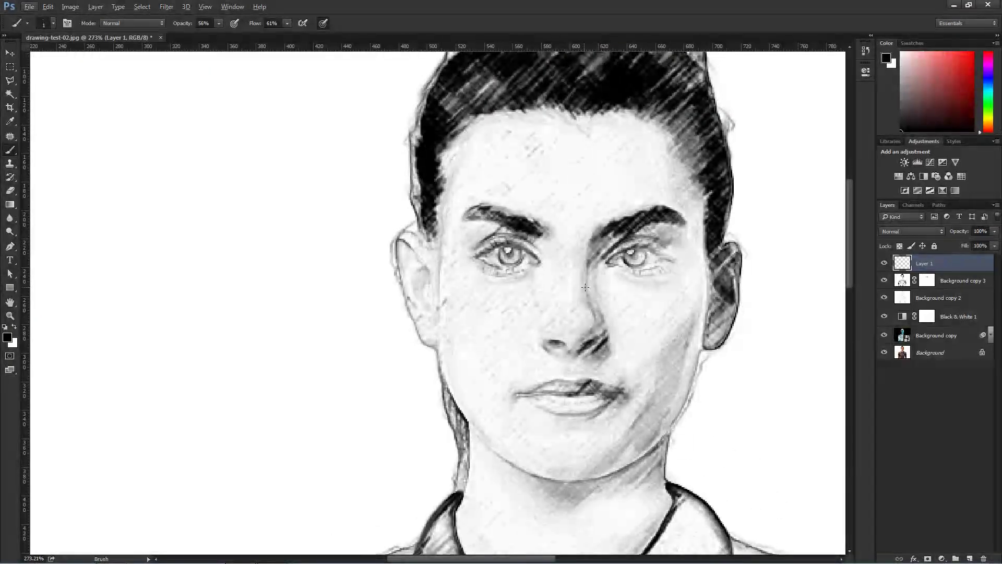
drag(589, 276, 587, 295)
drag(184, 27, 172, 40)
mouse_move(587, 264)
mouse_down()
mouse_move(591, 300)
mouse_move(585, 272)
mouse_move(592, 289)
mouse_up()
Add light pencil strokes to the ear, jaw edge and eyebrow on the image's left side, and touch up the nose bridge
mouse_move(435, 341)
mouse_down()
mouse_move(425, 315)
mouse_move(436, 342)
mouse_up()
mouse_move(441, 293)
mouse_down()
mouse_move(427, 288)
mouse_move(415, 246)
mouse_move(436, 263)
mouse_move(441, 309)
mouse_move(424, 258)
mouse_move(432, 270)
mouse_up()
mouse_move(439, 346)
mouse_down()
mouse_move(444, 384)
mouse_move(467, 414)
mouse_up()
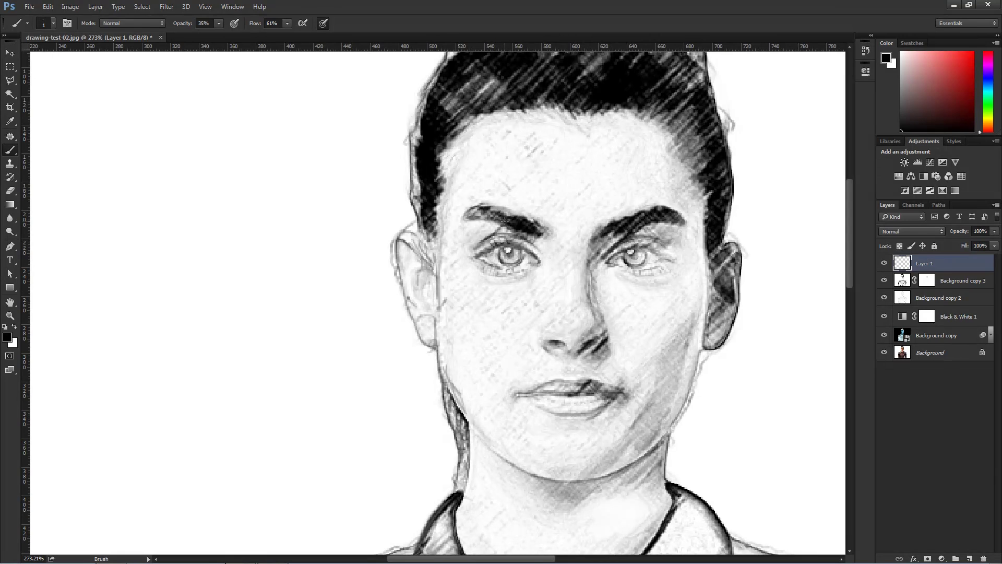
drag(462, 220, 470, 214)
drag(586, 260, 591, 264)
Set the brush flow and opacity to 100%, test it with scribbles beside the head and undo them
click(287, 24)
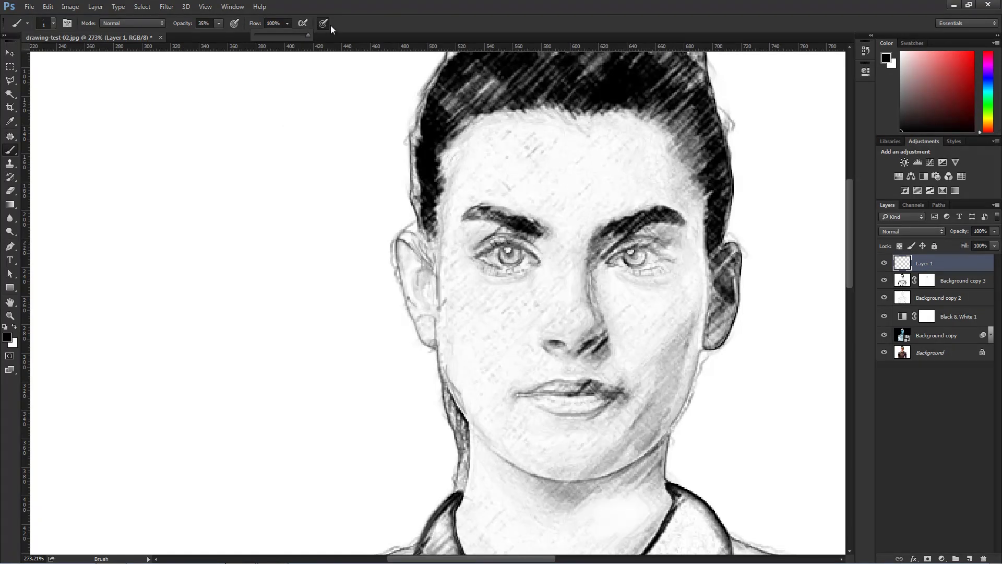
click(219, 24)
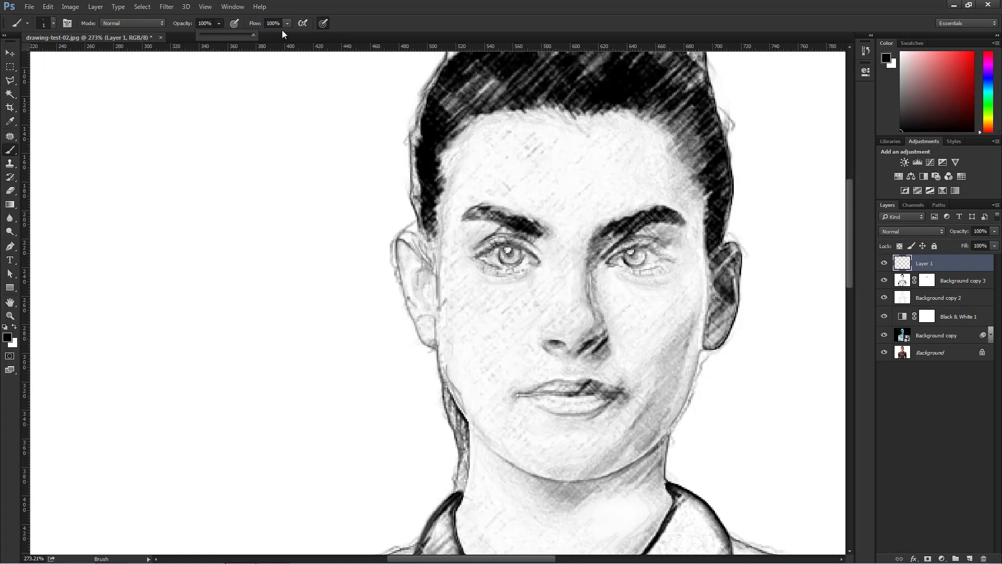
click(335, 21)
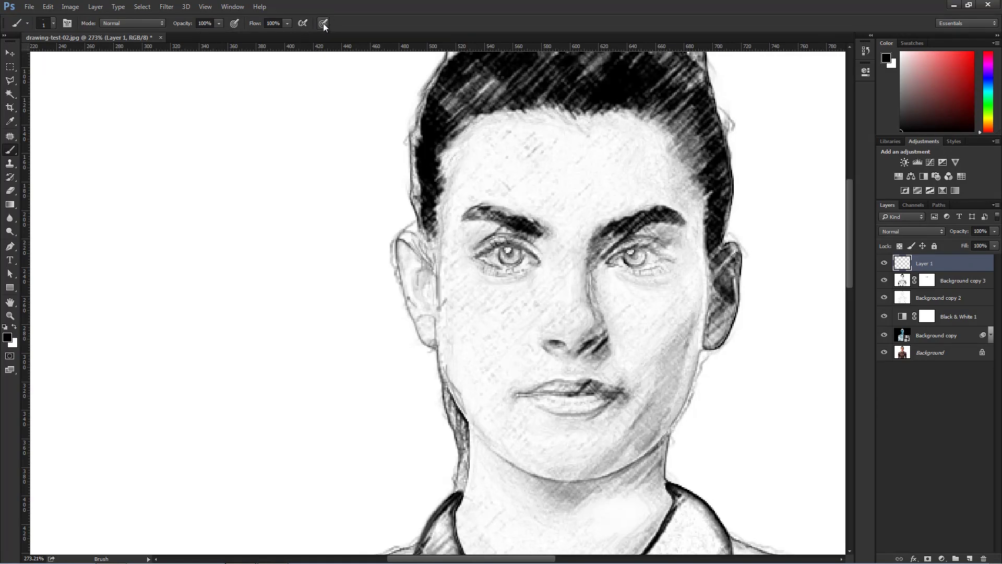
click(323, 23)
mouse_move(200, 105)
mouse_down()
mouse_move(227, 114)
mouse_move(211, 228)
mouse_move(232, 293)
mouse_move(271, 172)
mouse_move(211, 109)
mouse_move(197, 251)
mouse_up()
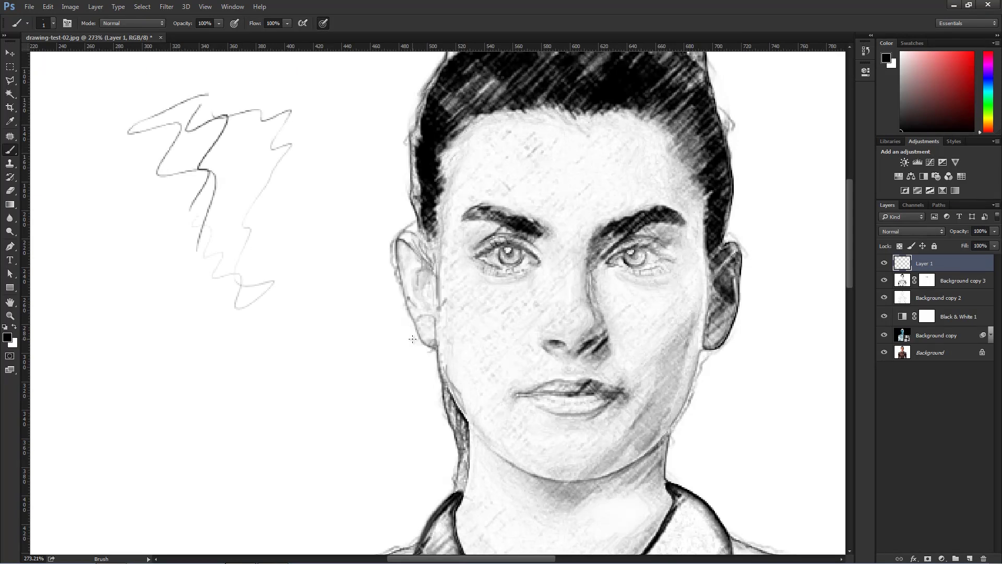
key(ctrl+alt+z)
key(ctrl+alt+z)
key(ctrl+alt+z)
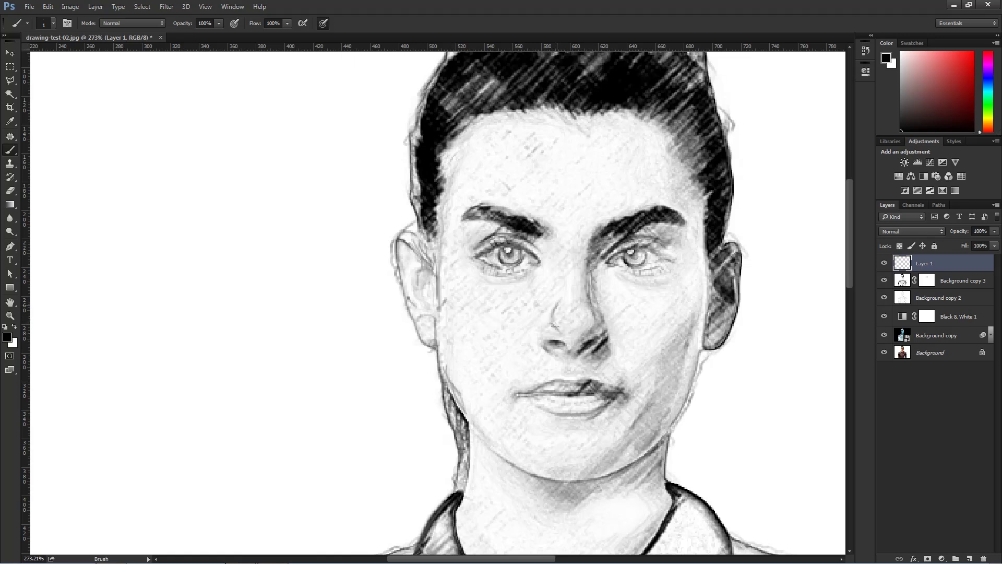
Sketch thin lines along the nose bridge and around the nostril on the image's left side
mouse_move(540, 323)
mouse_down()
mouse_move(542, 347)
mouse_move(534, 329)
mouse_up()
drag(554, 246, 564, 269)
drag(624, 373, 516, 300)
mouse_move(552, 339)
mouse_down()
mouse_move(563, 342)
mouse_move(565, 298)
mouse_move(578, 281)
mouse_move(548, 325)
mouse_move(560, 287)
mouse_move(580, 283)
mouse_move(548, 342)
mouse_up()
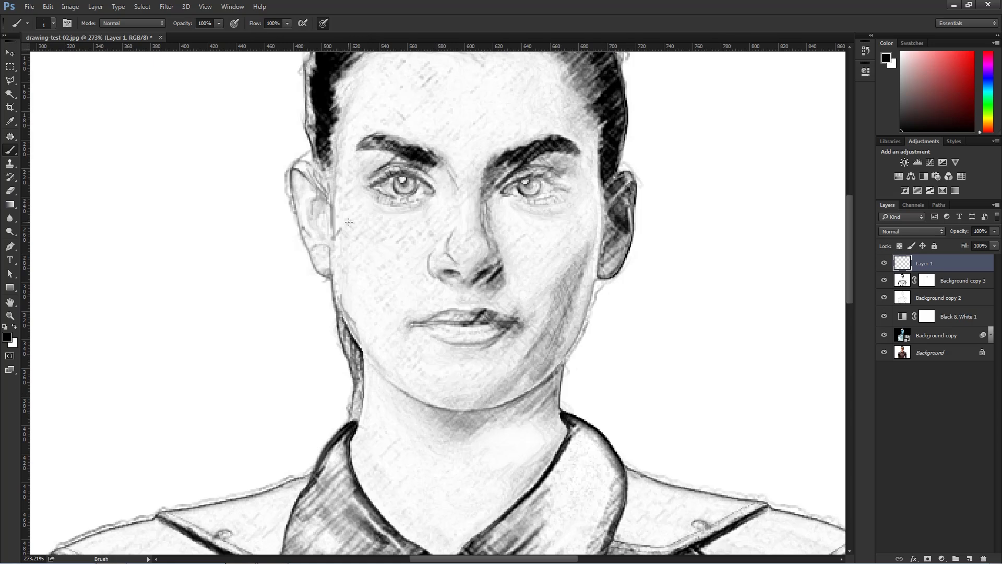
Add fine hatching lines to both cheeks, working down the face edge on the image's left side
mouse_move(353, 231)
mouse_down()
mouse_move(350, 206)
mouse_move(355, 318)
mouse_up()
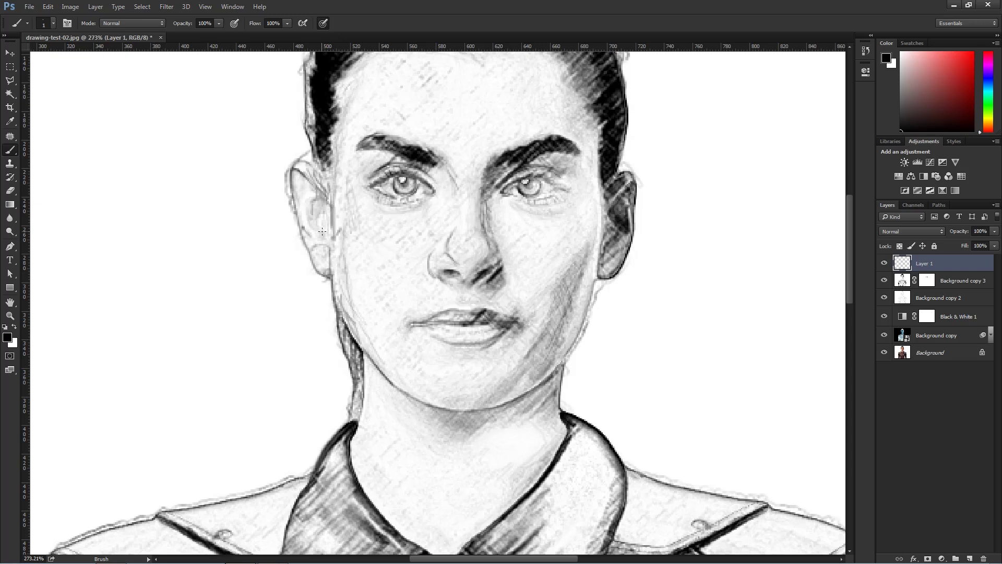
drag(342, 222, 360, 298)
mouse_move(381, 244)
mouse_down()
mouse_move(360, 248)
mouse_move(403, 245)
mouse_move(398, 252)
mouse_up()
mouse_move(519, 247)
mouse_down()
mouse_move(543, 267)
mouse_move(523, 258)
mouse_up()
drag(558, 230, 550, 228)
Draw loose hair strands flicking outward from the end of the hair behind the neck, just above the collar
mouse_move(577, 172)
mouse_down()
mouse_move(547, 116)
mouse_move(519, 105)
mouse_move(478, 103)
mouse_move(430, 120)
mouse_move(429, 102)
mouse_move(356, 109)
mouse_up()
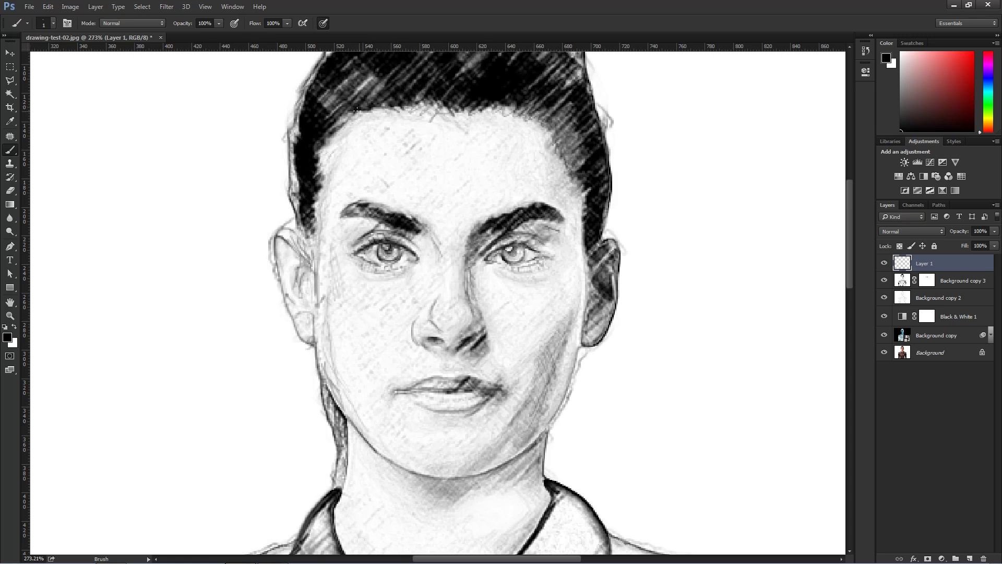
drag(436, 150, 377, 289)
drag(486, 221, 476, 105)
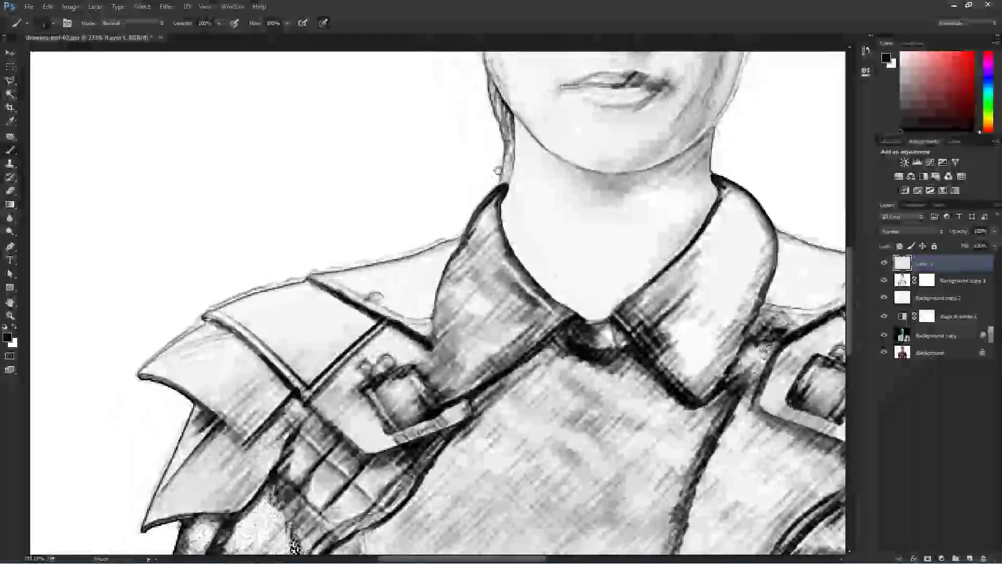
drag(497, 170, 496, 182)
mouse_move(507, 136)
mouse_down()
mouse_move(501, 185)
mouse_move(477, 208)
mouse_move(458, 203)
mouse_up()
drag(501, 167, 464, 207)
mouse_move(506, 146)
mouse_down()
mouse_move(457, 190)
mouse_move(488, 195)
mouse_move(505, 140)
mouse_move(507, 181)
mouse_move(510, 139)
mouse_move(462, 213)
mouse_up()
drag(504, 176, 446, 210)
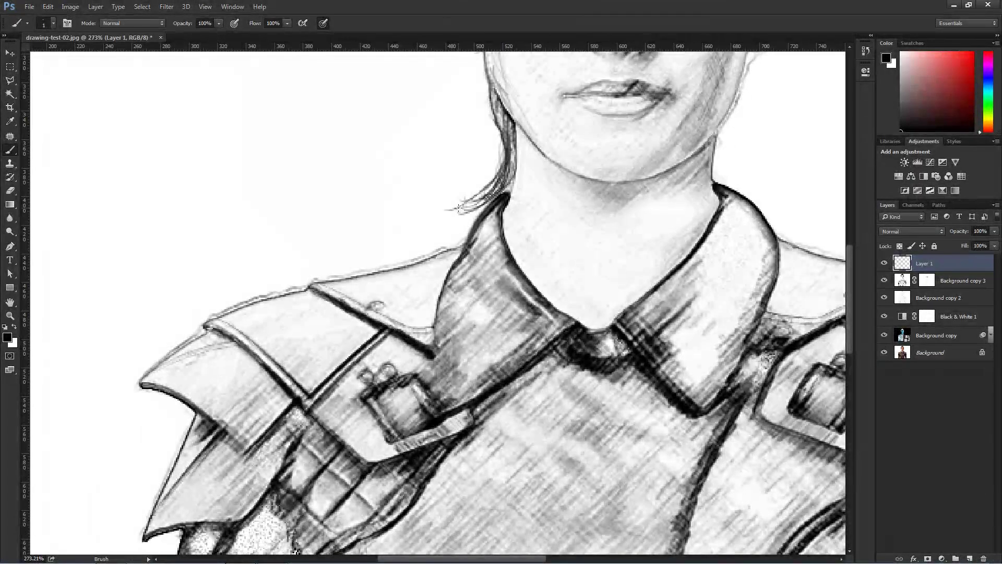
drag(504, 148, 465, 206)
Shade beneath the chin and along the shadowed side of the neck with fine pencil strokes
drag(610, 229, 521, 200)
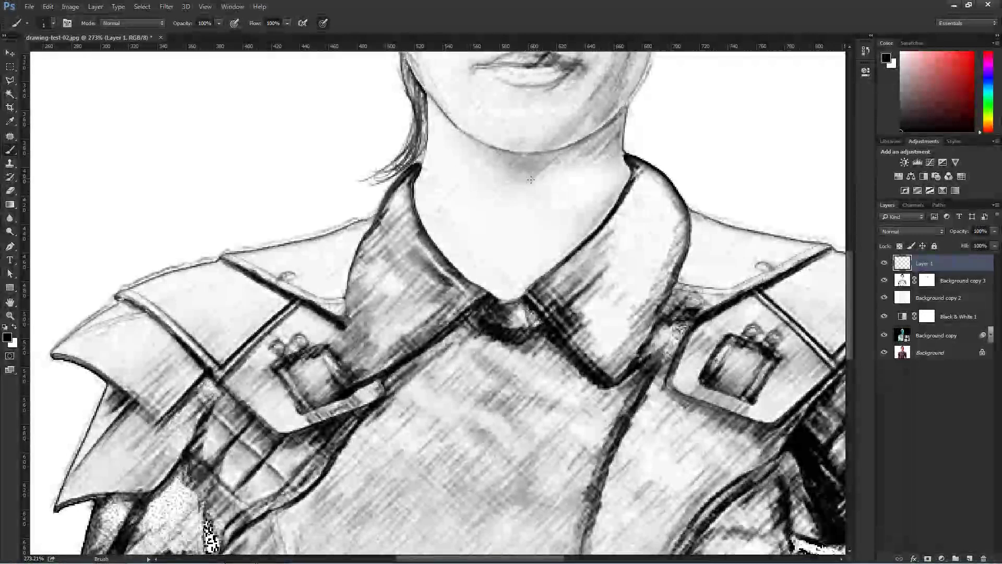
drag(544, 159, 521, 161)
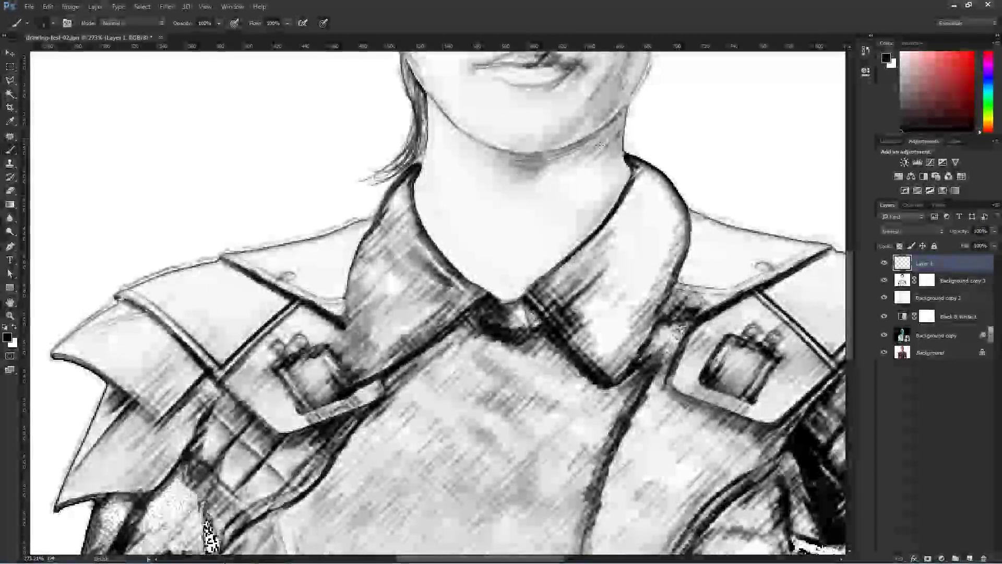
mouse_move(618, 139)
mouse_down()
mouse_move(600, 208)
mouse_move(618, 189)
mouse_move(602, 228)
mouse_up()
Extend the outlines past the pointed tips of the shoulder plates on the image's left side with sketchy overshooting strokes
drag(537, 311, 661, 354)
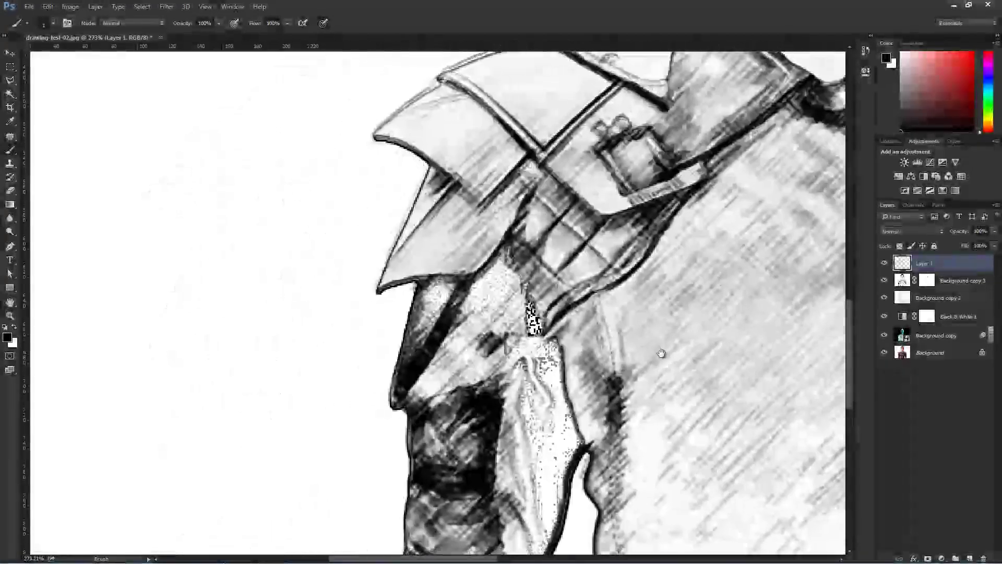
mouse_move(377, 280)
mouse_down()
mouse_move(373, 300)
mouse_move(385, 295)
mouse_move(372, 304)
mouse_up()
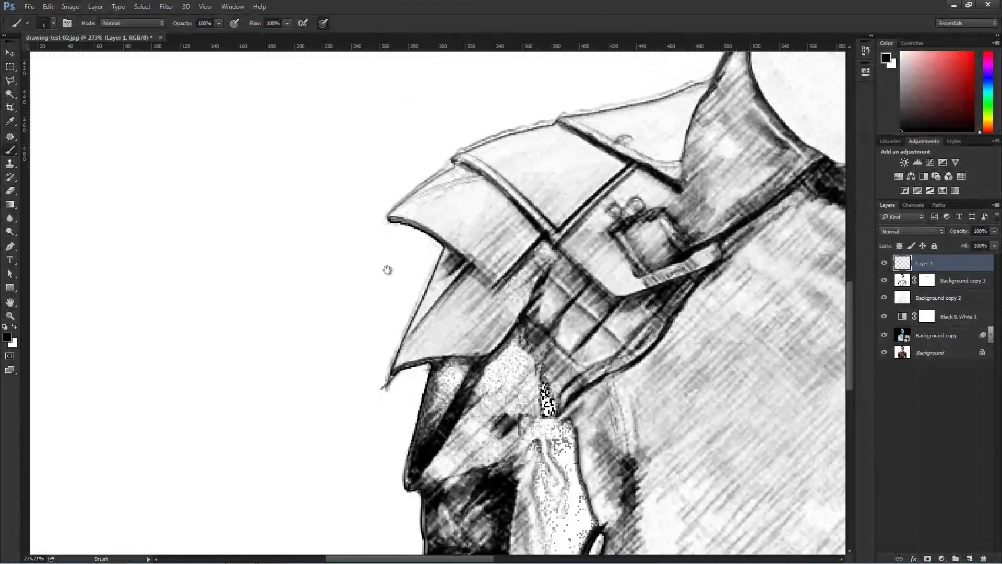
mouse_move(377, 205)
mouse_down()
mouse_move(388, 280)
mouse_move(379, 221)
mouse_up()
drag(530, 402, 356, 313)
drag(414, 377, 392, 329)
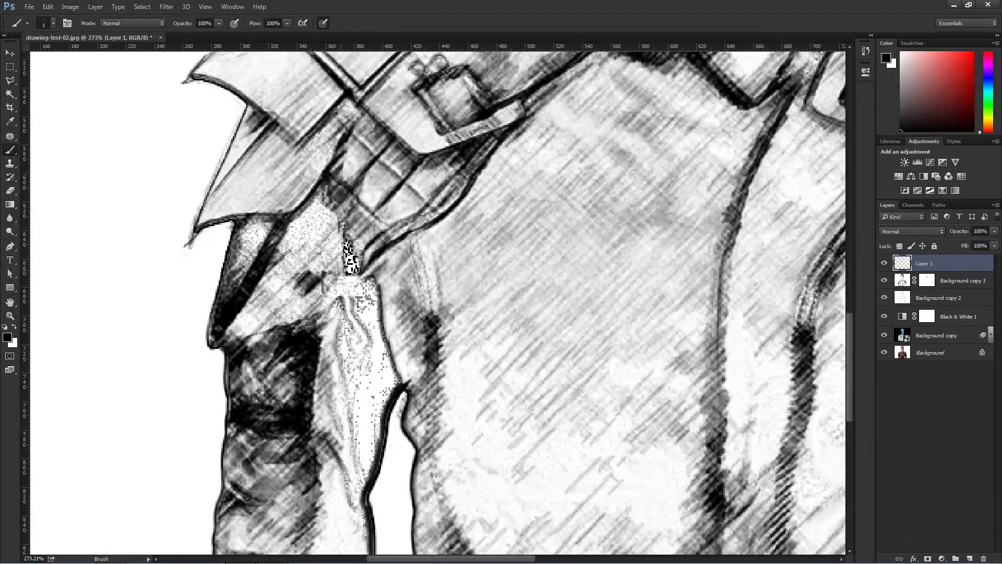
Hatch the speckled light areas of the sleeve on the image's left side
mouse_move(348, 279)
mouse_down()
mouse_move(339, 261)
mouse_move(360, 208)
mouse_move(381, 237)
mouse_up()
drag(387, 336, 376, 205)
mouse_move(348, 359)
mouse_down()
mouse_move(365, 198)
mouse_move(370, 264)
mouse_move(350, 324)
mouse_up()
Outline and hatch the dark jacket seam, and add fine lines to the jacket side beside the arm on the image's right
mouse_move(440, 313)
mouse_down()
mouse_move(325, 304)
mouse_move(312, 290)
mouse_move(252, 413)
mouse_move(266, 269)
mouse_move(277, 325)
mouse_move(311, 286)
mouse_move(324, 207)
mouse_up()
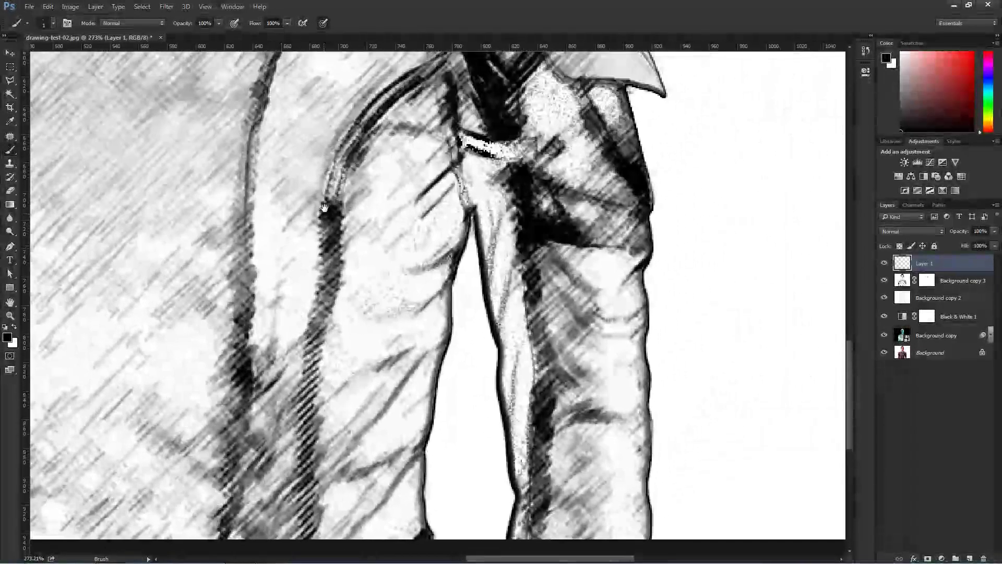
mouse_move(305, 511)
mouse_down()
mouse_move(314, 496)
mouse_move(312, 530)
mouse_move(321, 324)
mouse_move(338, 274)
mouse_move(339, 216)
mouse_move(312, 334)
mouse_move(301, 535)
mouse_move(307, 355)
mouse_up()
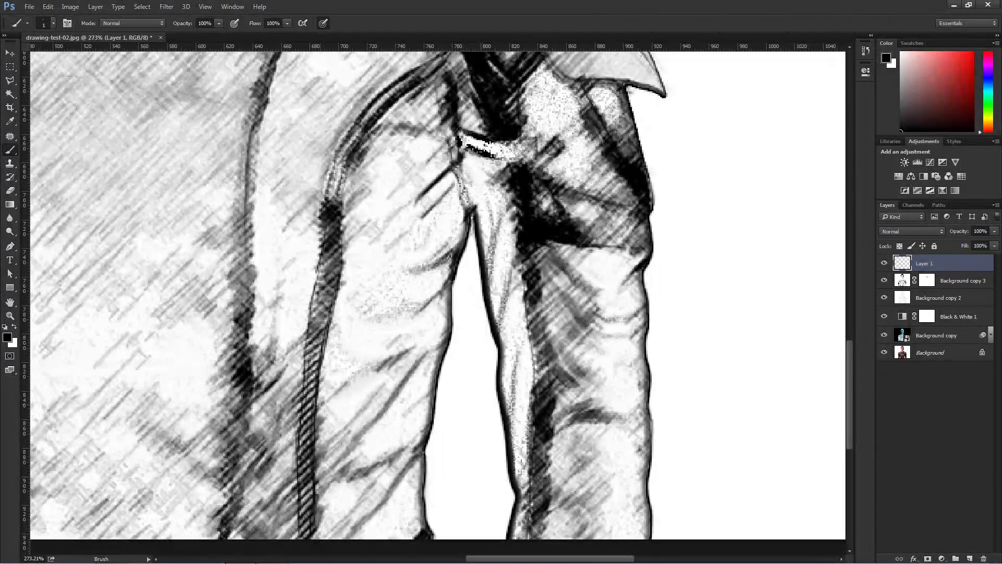
mouse_move(411, 511)
mouse_down()
mouse_move(420, 484)
mouse_move(409, 523)
mouse_move(397, 501)
mouse_move(377, 555)
mouse_move(393, 461)
mouse_move(386, 412)
mouse_move(392, 439)
mouse_move(429, 333)
mouse_move(357, 404)
mouse_move(433, 291)
mouse_move(458, 211)
mouse_move(427, 234)
mouse_move(452, 197)
mouse_move(431, 223)
mouse_move(430, 165)
mouse_move(422, 182)
mouse_move(407, 146)
mouse_up()
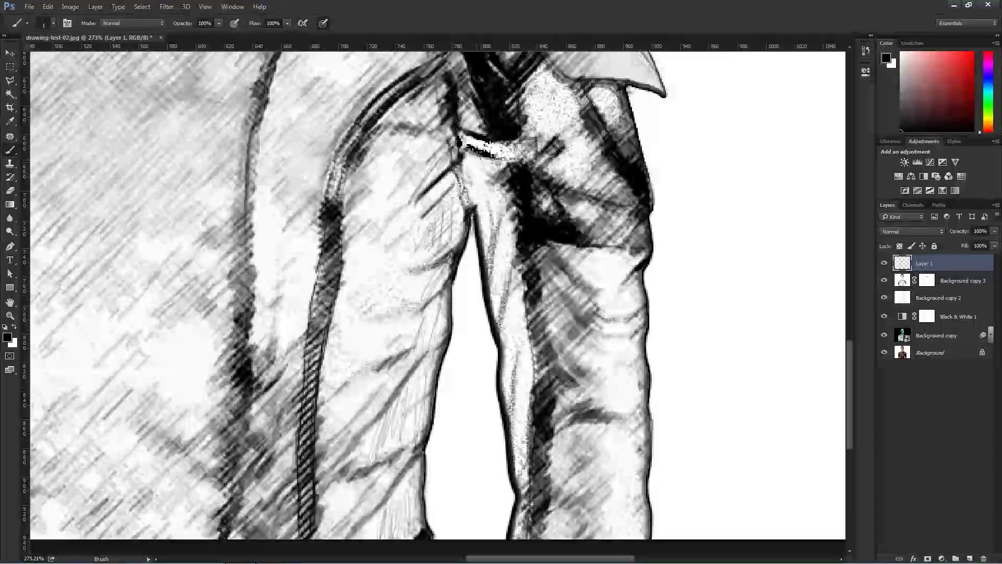
Hatch the upper sleeve on the image's right side and extend the shoulder plate's outline past its pointed tip
mouse_move(546, 220)
mouse_down()
mouse_move(424, 287)
mouse_move(424, 325)
mouse_up()
drag(405, 252, 423, 223)
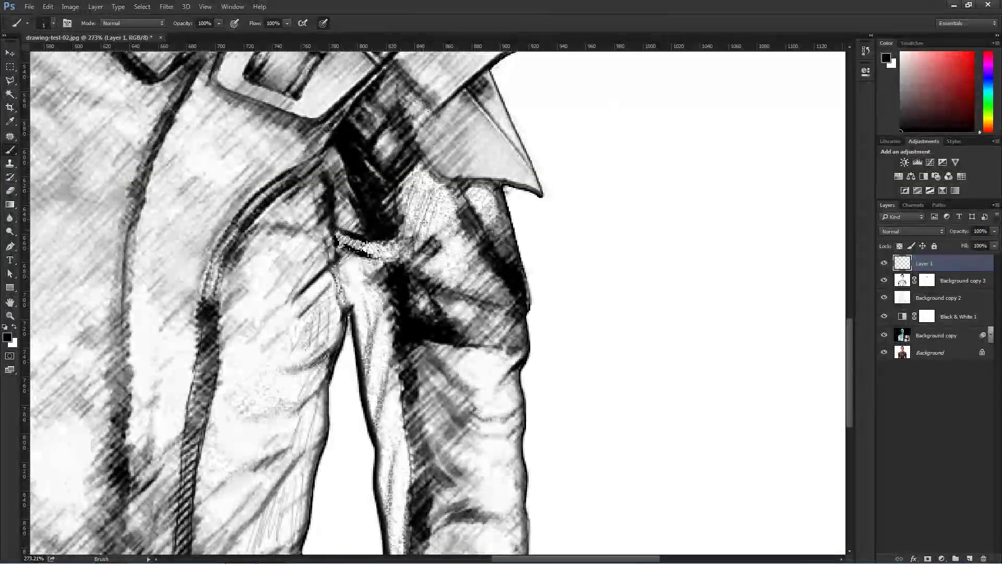
mouse_move(457, 143)
mouse_down()
mouse_move(445, 318)
mouse_move(418, 297)
mouse_move(457, 326)
mouse_move(444, 295)
mouse_up()
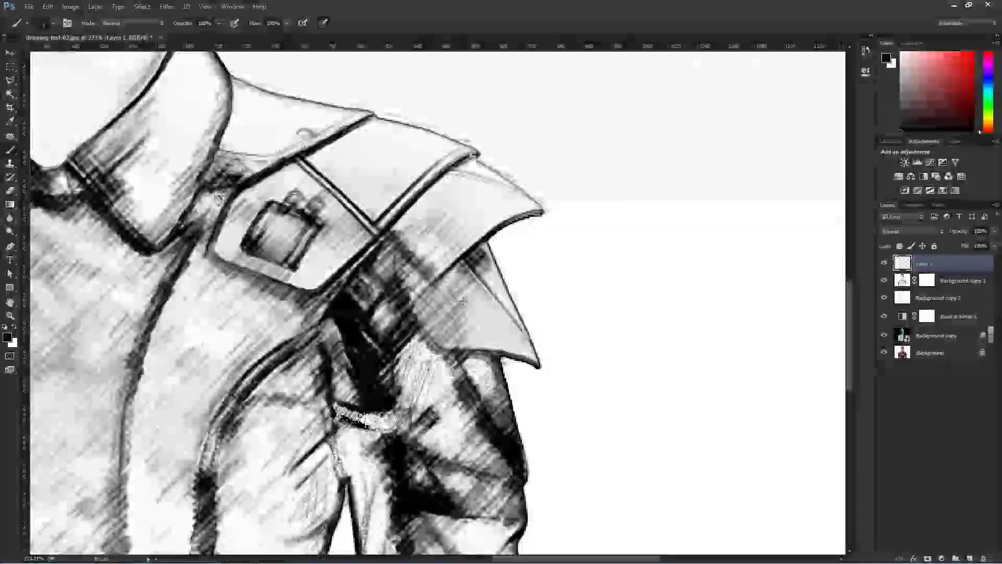
mouse_move(406, 230)
mouse_down()
mouse_move(428, 225)
mouse_move(460, 243)
mouse_up()
drag(534, 199, 550, 217)
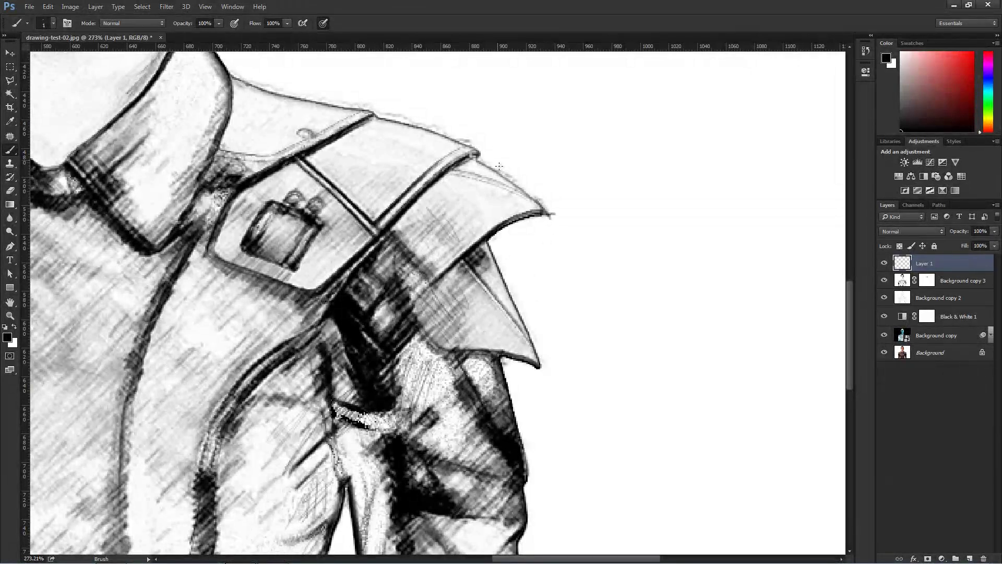
Darken the outer outline of the ear on the image's left side with pencil strokes
mouse_move(385, 158)
mouse_down()
mouse_move(516, 257)
mouse_move(530, 296)
mouse_up()
drag(511, 250, 525, 249)
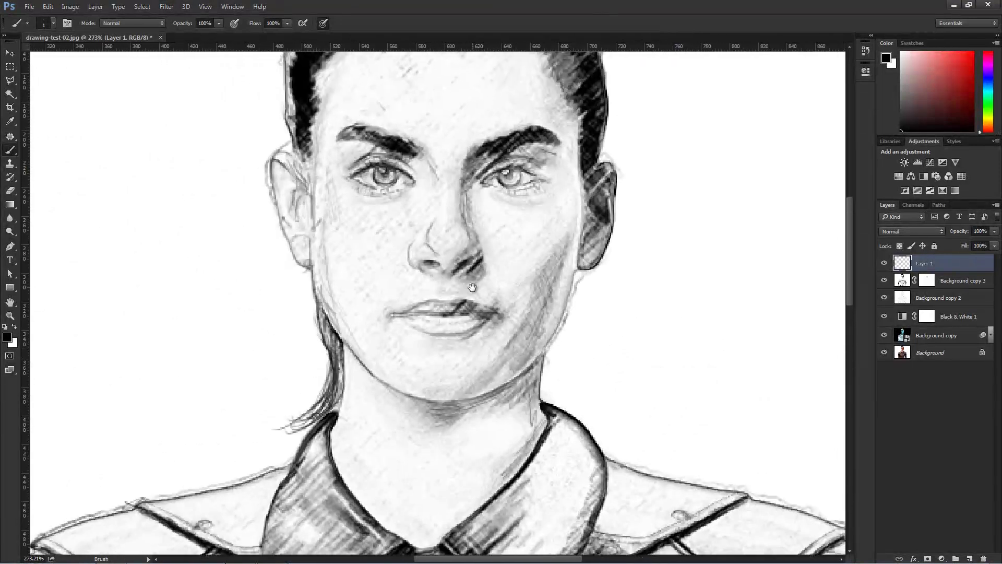
scroll(519, 229, up, 3)
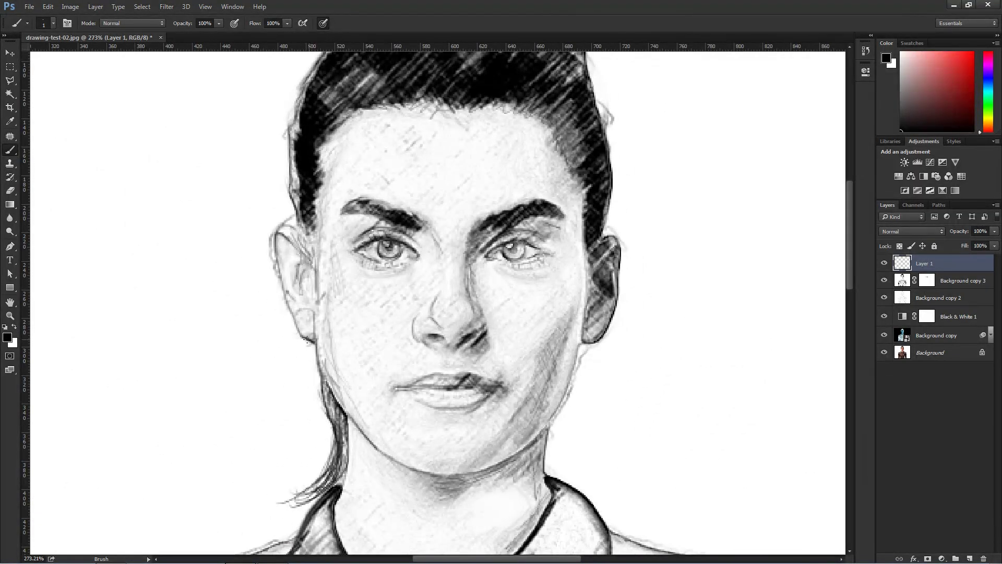
mouse_move(298, 334)
mouse_down()
mouse_move(277, 269)
mouse_move(290, 221)
mouse_move(282, 231)
mouse_up()
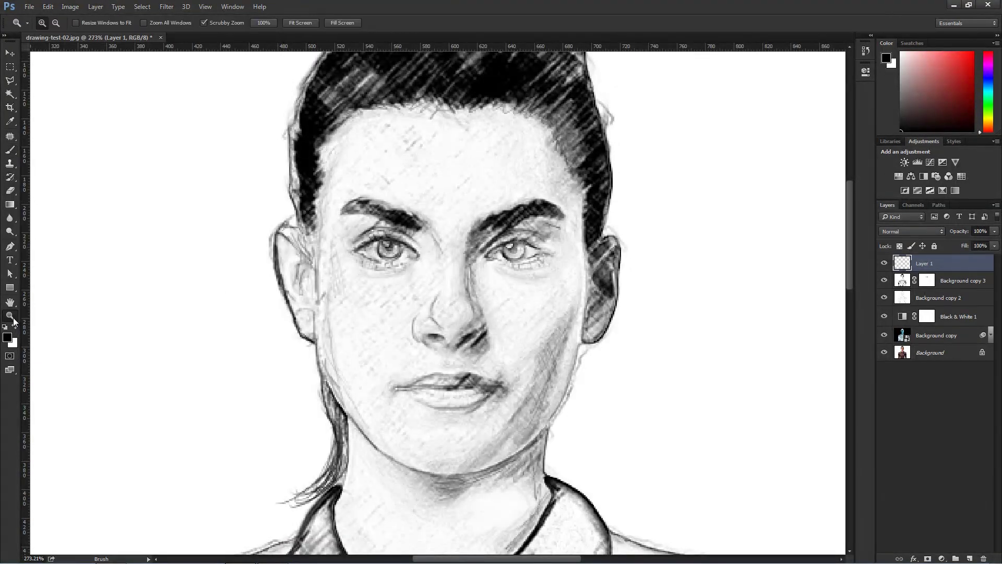
View the whole drawing at 100%, add a white (ffffff) solid color fill layer above Layer 1, and hide it
double_click(10, 316)
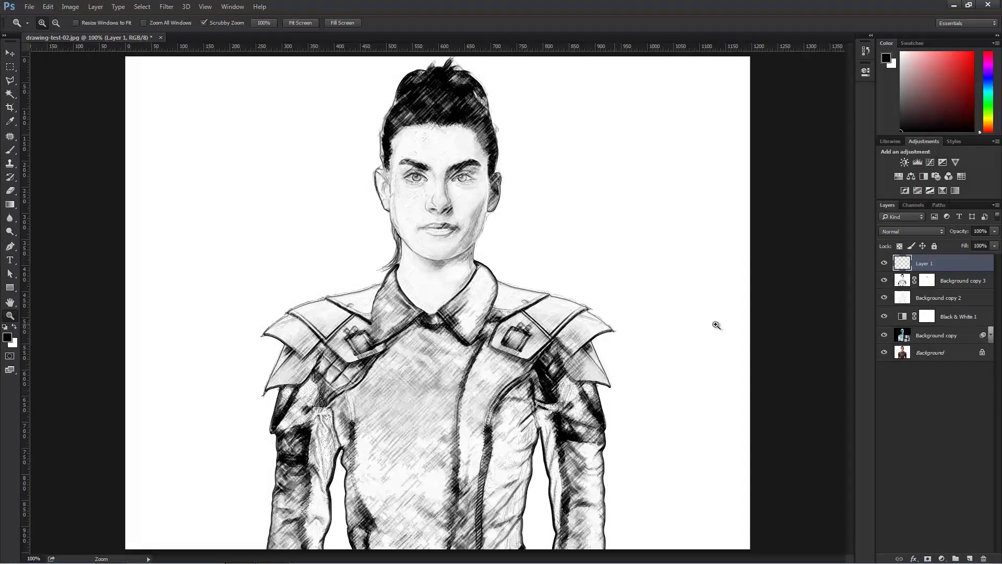
click(941, 558)
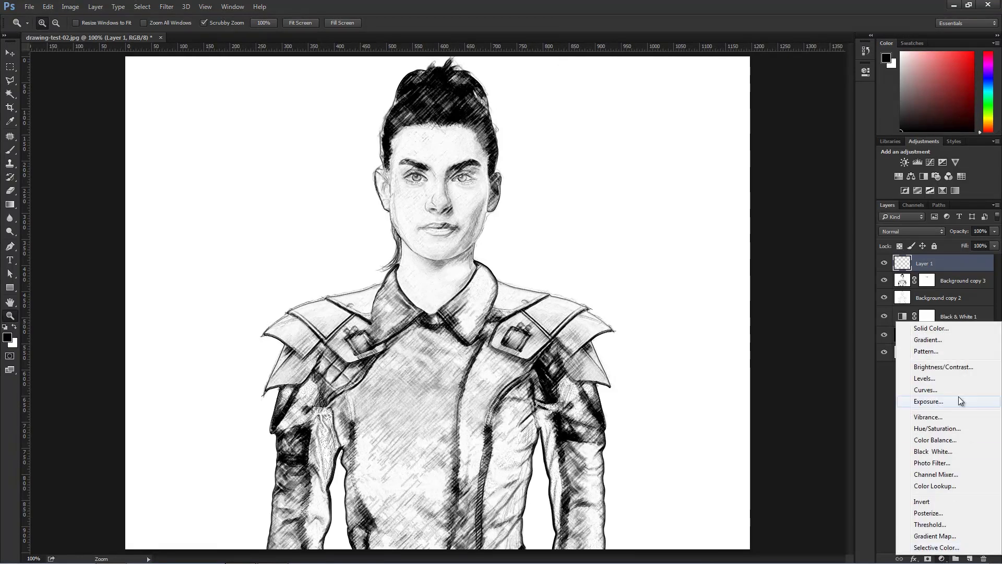
click(944, 327)
click(656, 260)
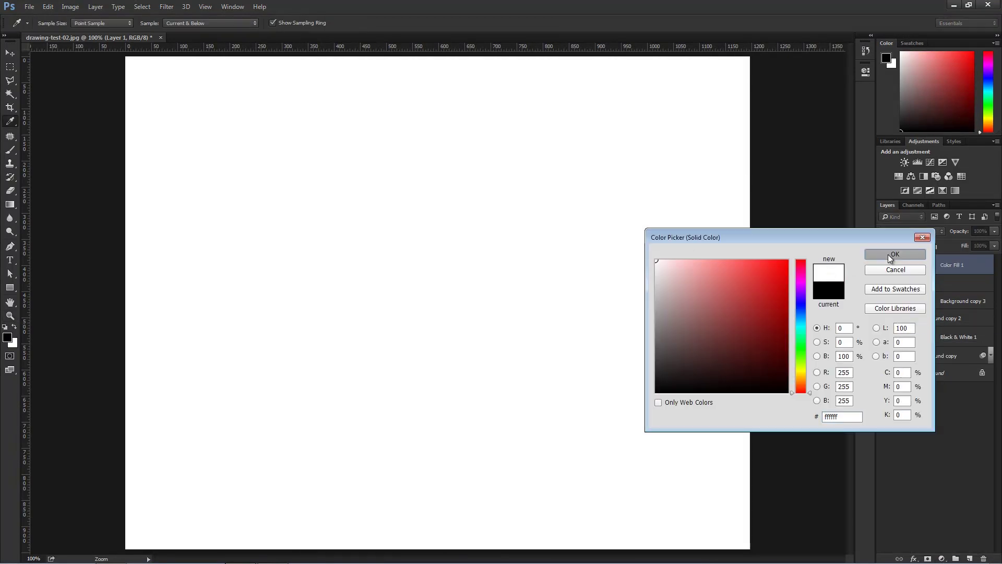
click(890, 254)
click(884, 265)
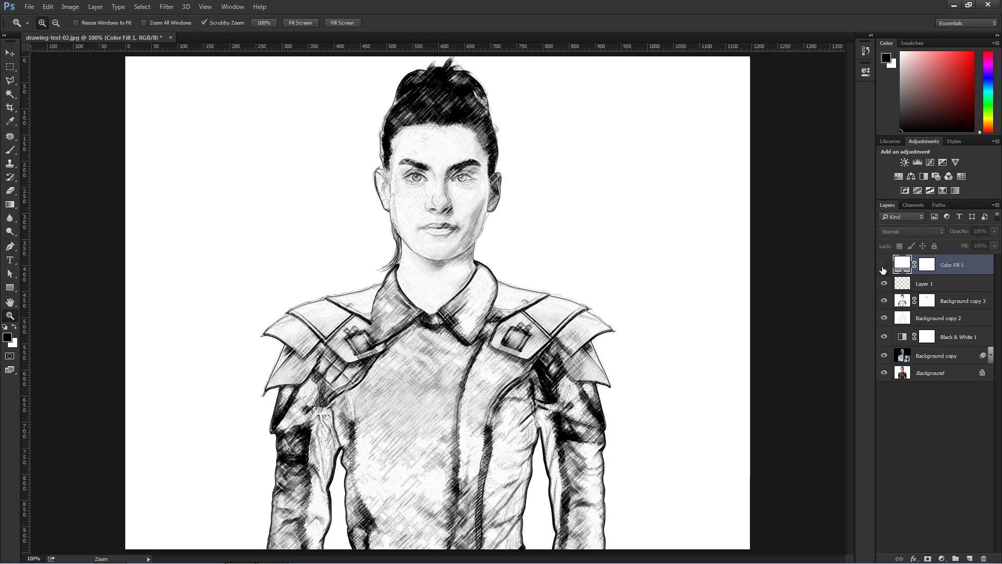
Compare the red, green and blue channels individually and duplicate the Blue channel
click(908, 205)
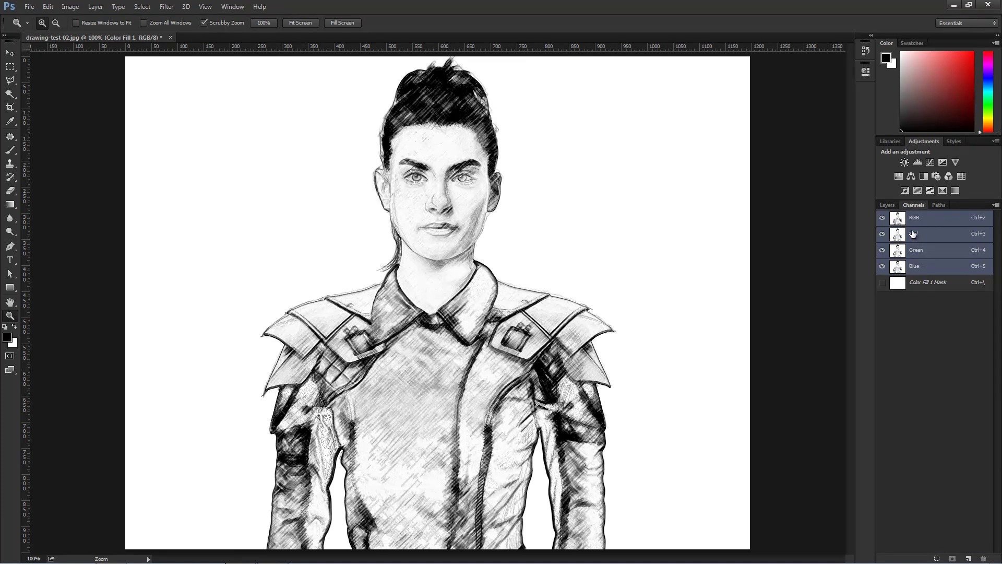
click(903, 267)
click(906, 250)
click(904, 237)
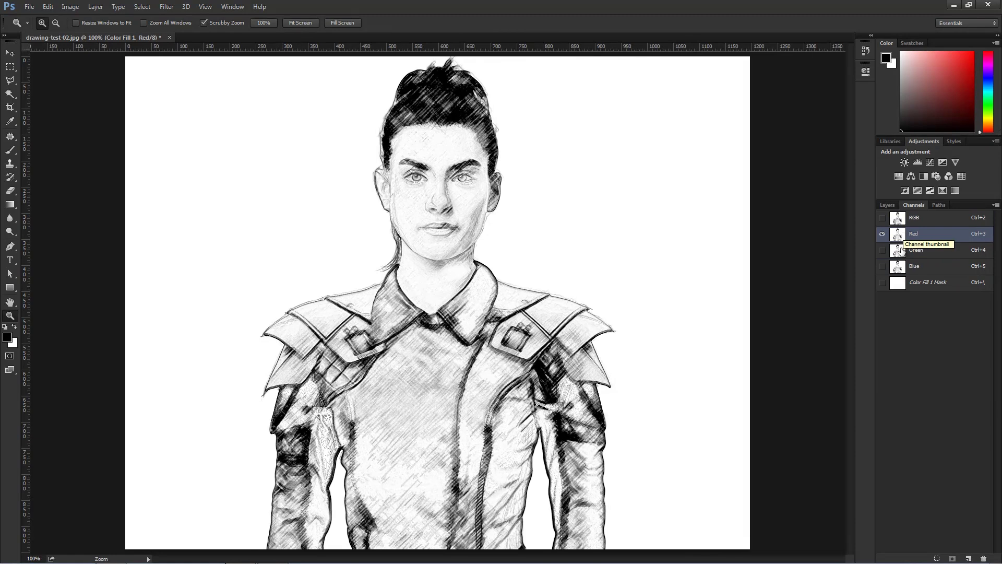
click(903, 251)
click(901, 267)
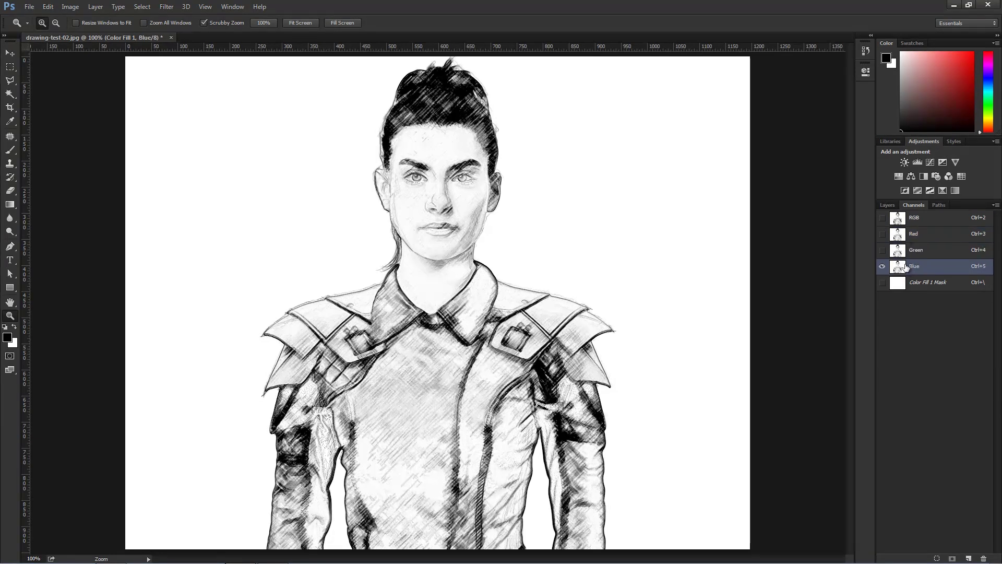
drag(906, 268, 971, 560)
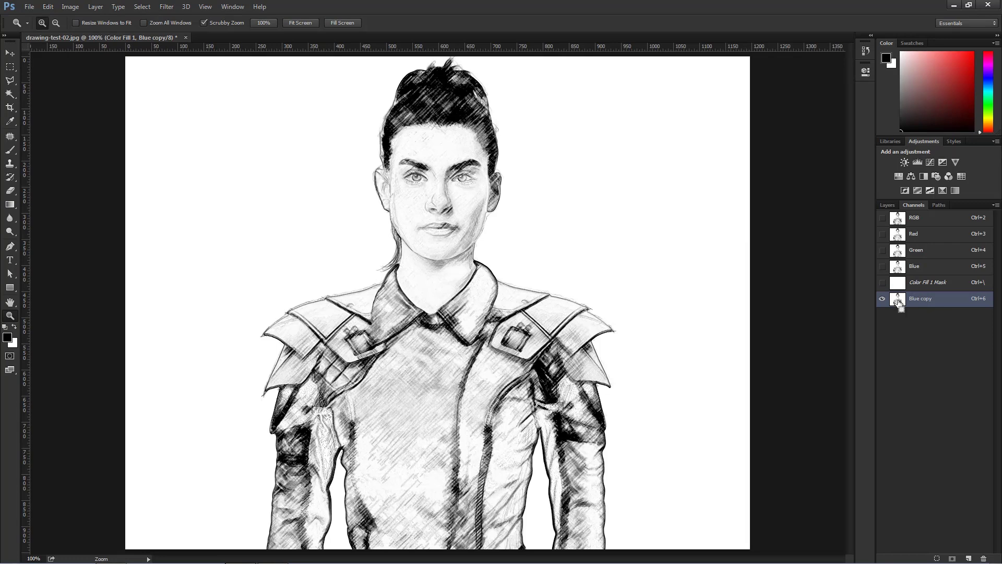
Invert the duplicated Blue channel, load it as a selection, and return to the layers
key(ctrl+i)
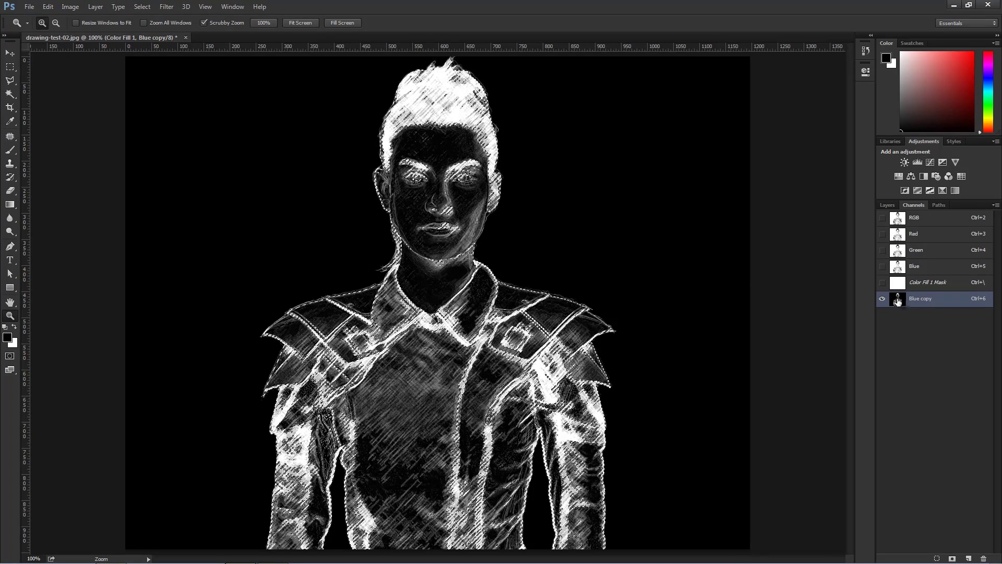
ctrl+click(898, 302)
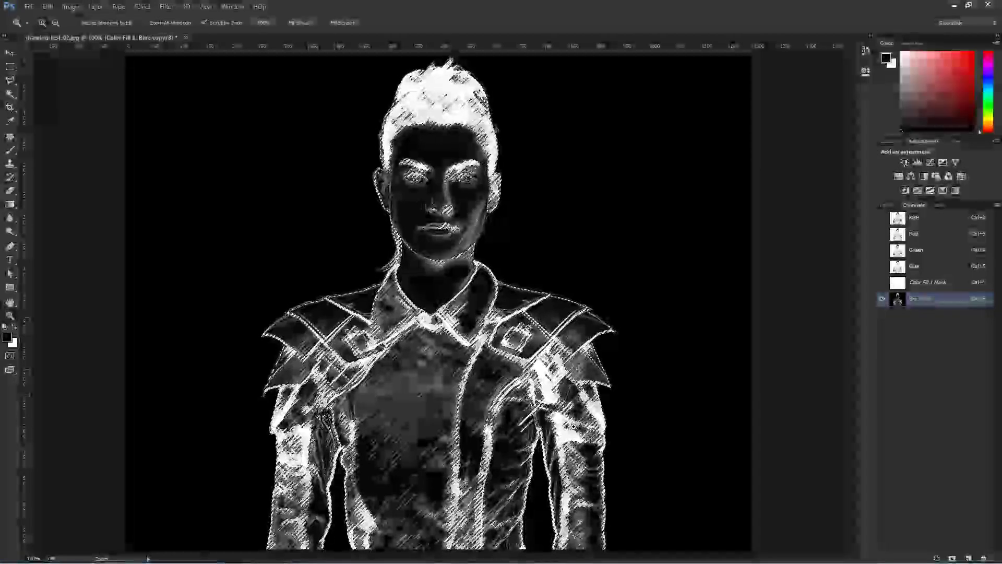
click(888, 205)
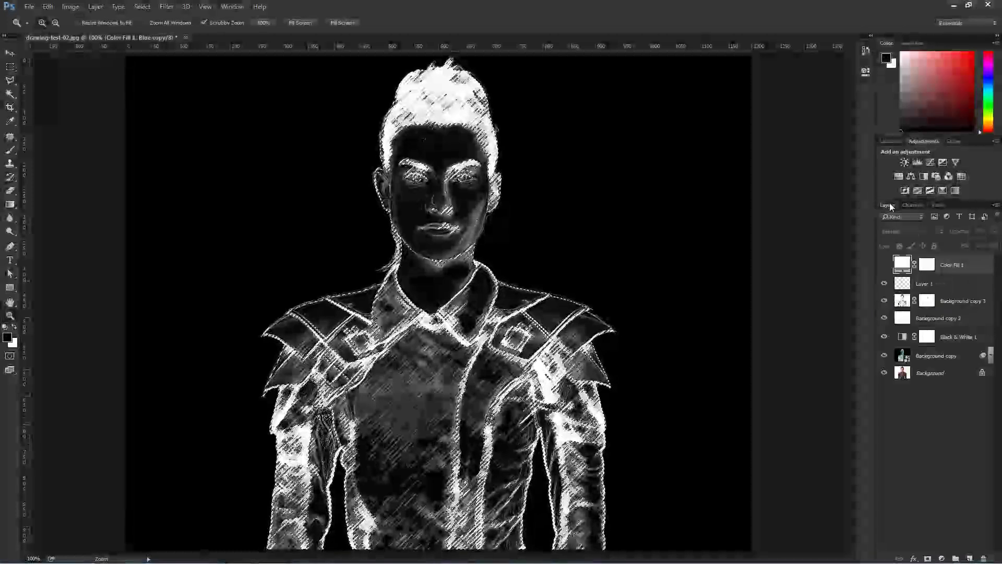
Show the white fill layer and add a near-black solid color fill layer above it, masked by the selection
click(898, 264)
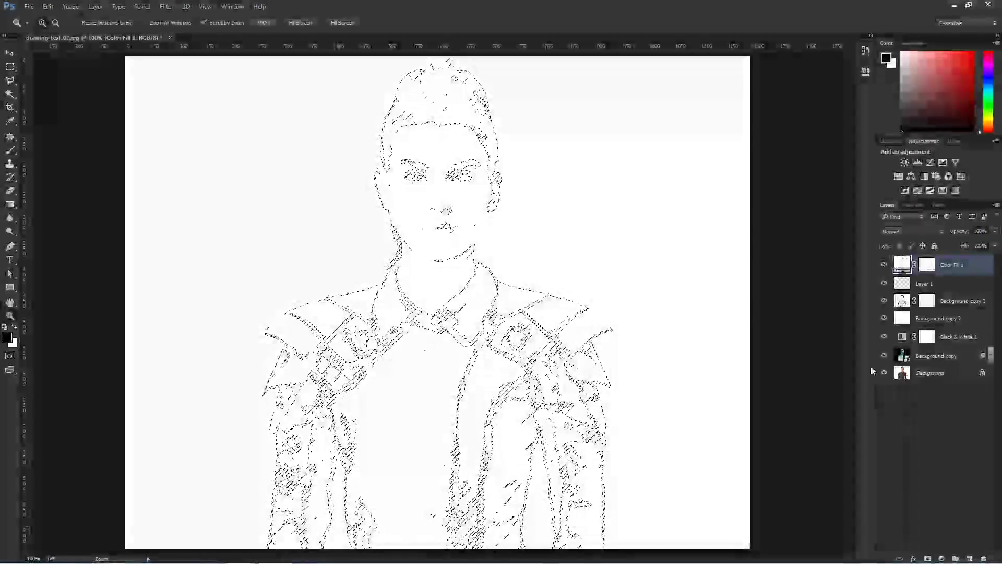
click(943, 558)
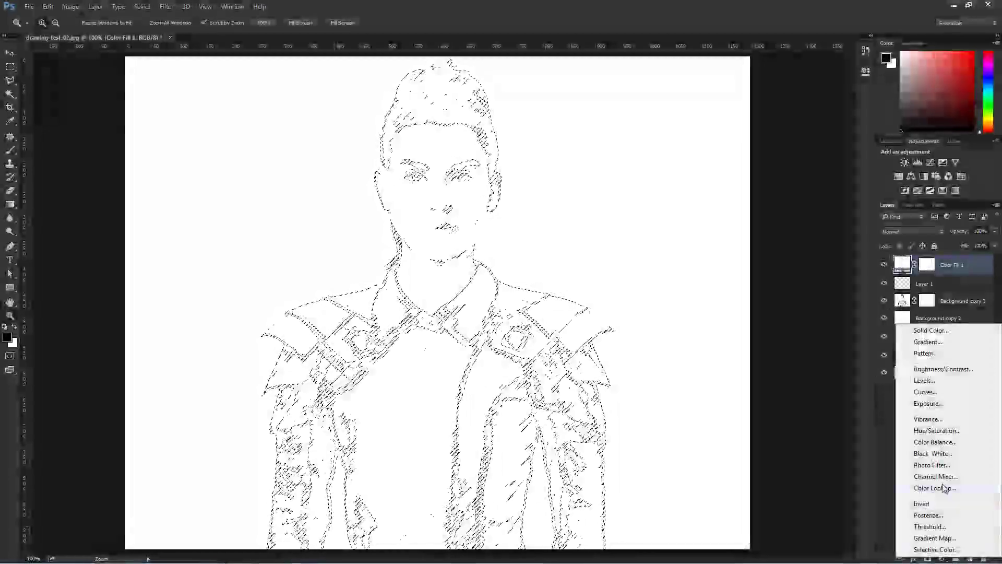
click(931, 331)
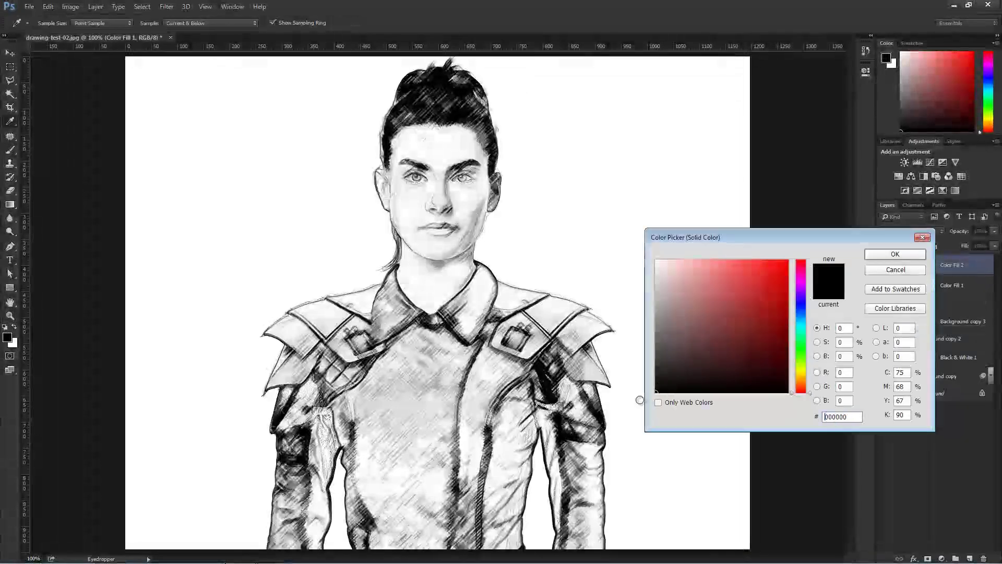
drag(715, 368, 656, 387)
click(801, 312)
click(887, 257)
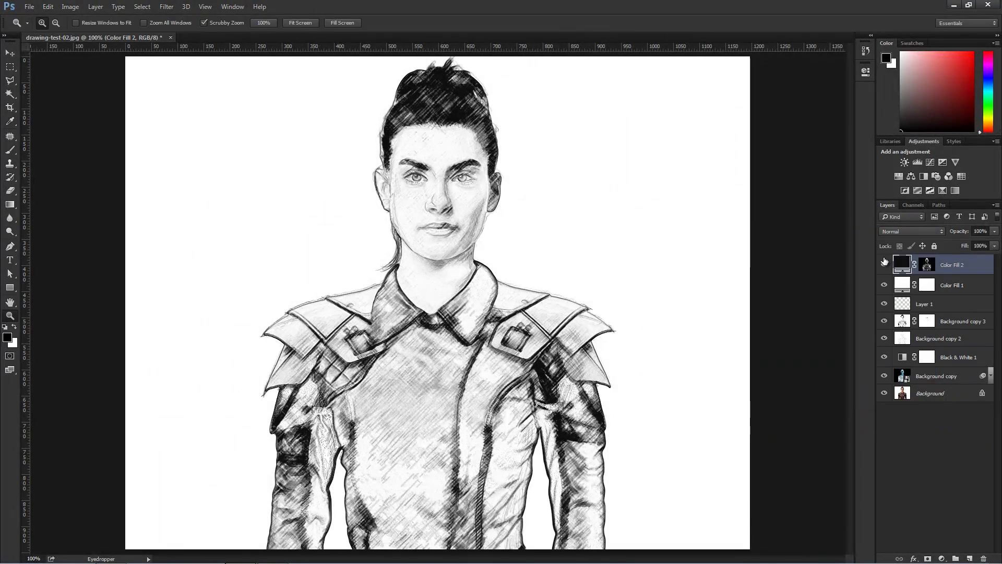
Hide all layers below the white fill layer and compare the image with the dark fill layer off and on
drag(884, 321, 884, 395)
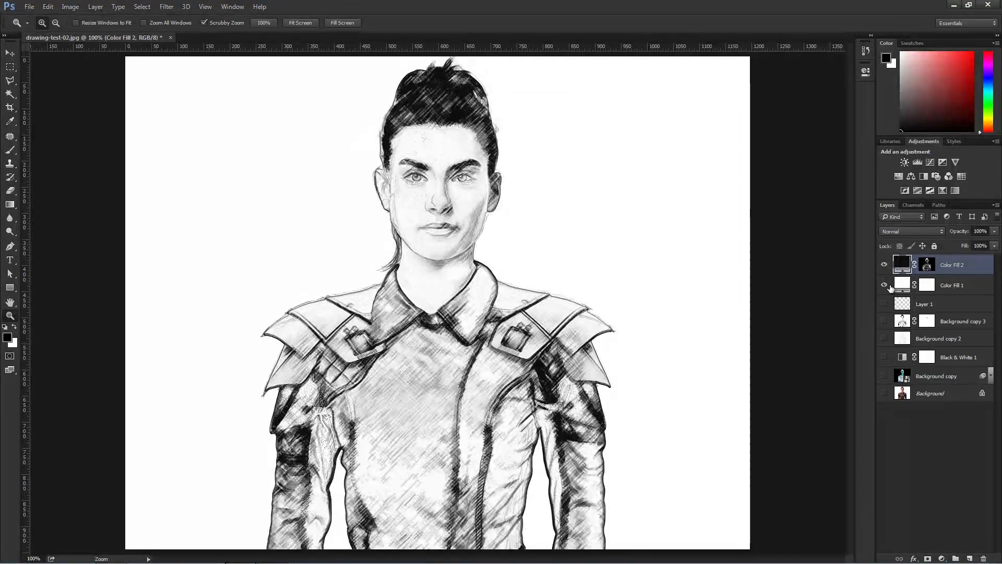
click(883, 264)
click(884, 264)
click(883, 264)
click(883, 265)
Inspect the dark fill layer's mask on its own, and return to the normal image view
click(925, 268)
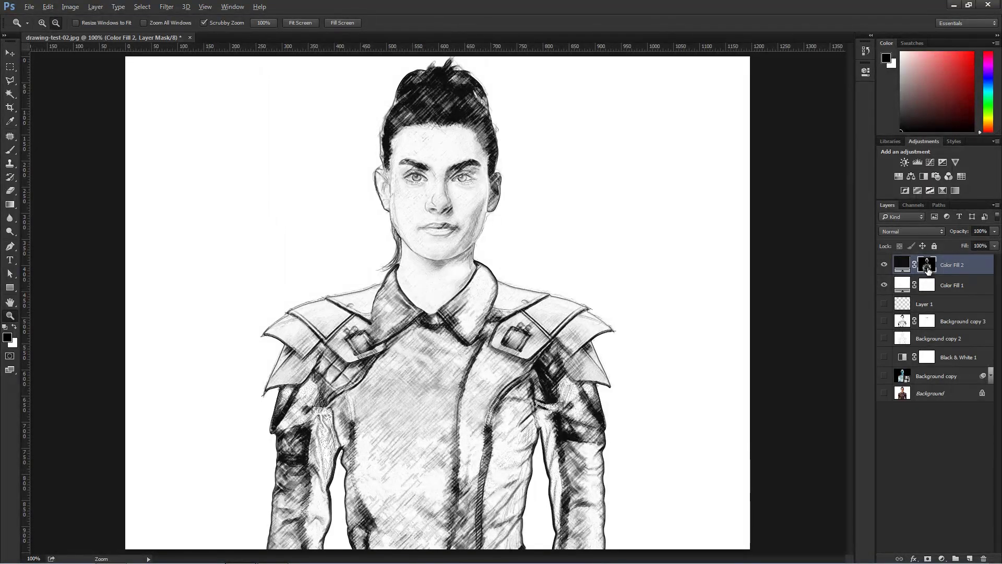
alt+click(925, 269)
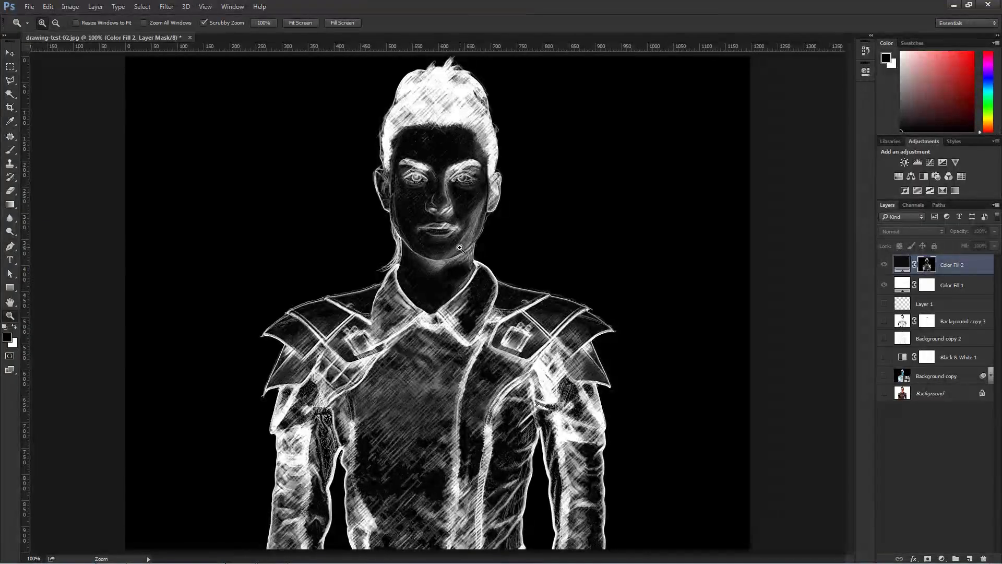
key(alt)
alt+click(925, 268)
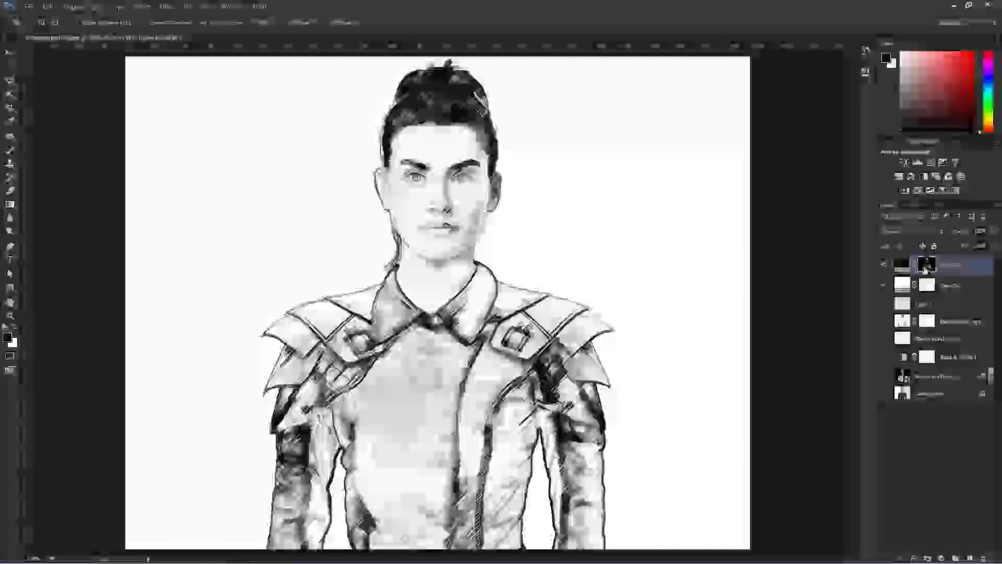